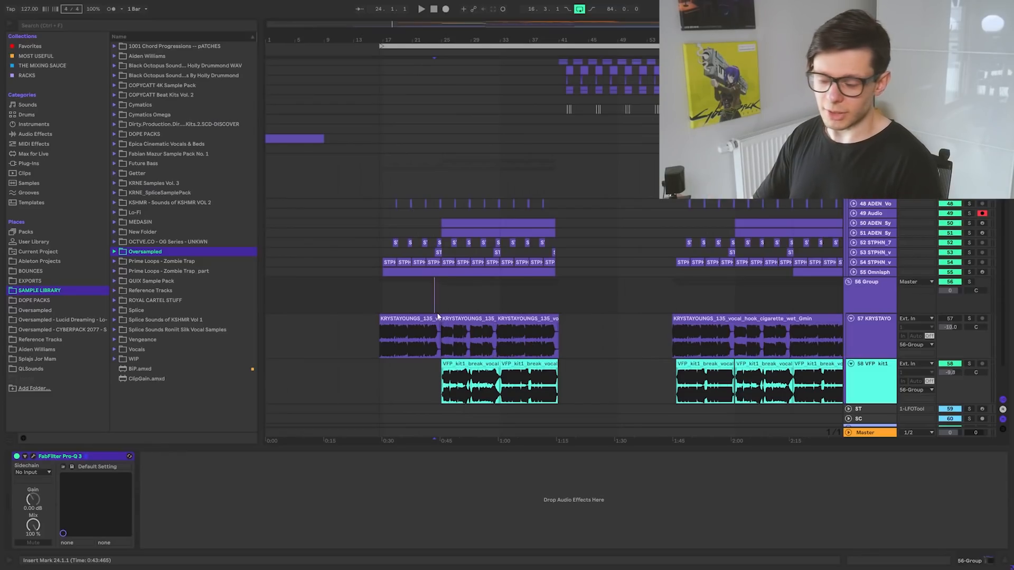
# Step: Place the insert marker at bar 25 on the 47-Group track
pyautogui.scroll(5, 444, 176)
pyautogui.moveTo(485, 175); pyautogui.dragTo(439, 173)
pyautogui.scroll(-4, 438, 173)
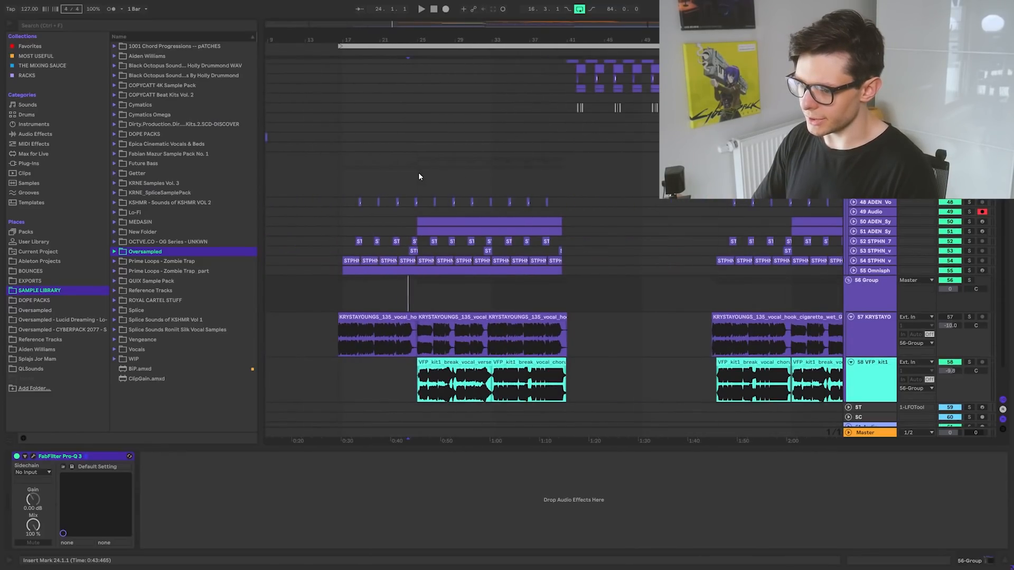
pyautogui.click(417, 176)
pyautogui.scroll(3, 415, 172)
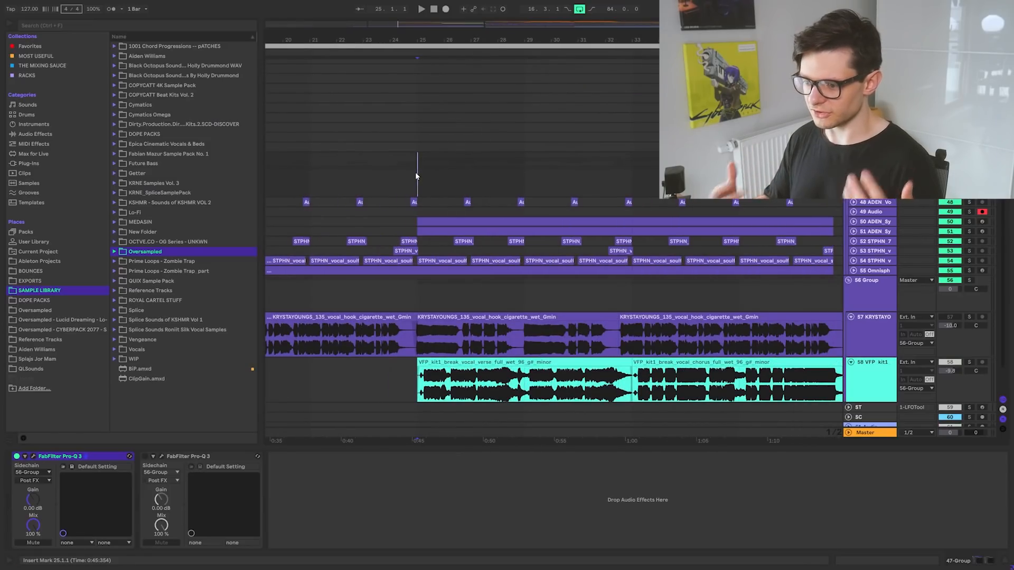
# Step: Listen to the 47-Group music from bar 25, and to the VFP_kit1 vocal track on its own
pyautogui.press('space')
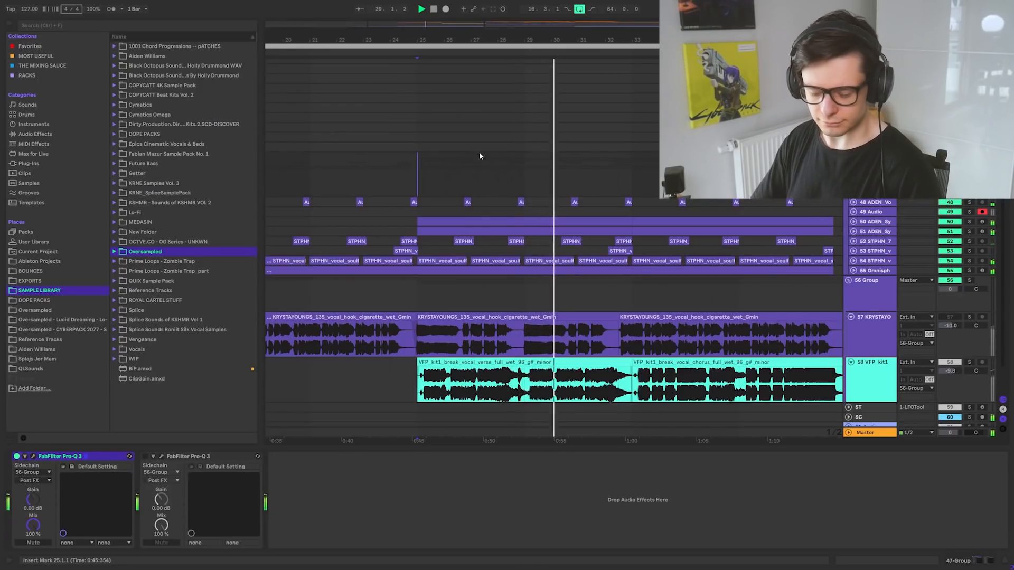
pyautogui.press('space')
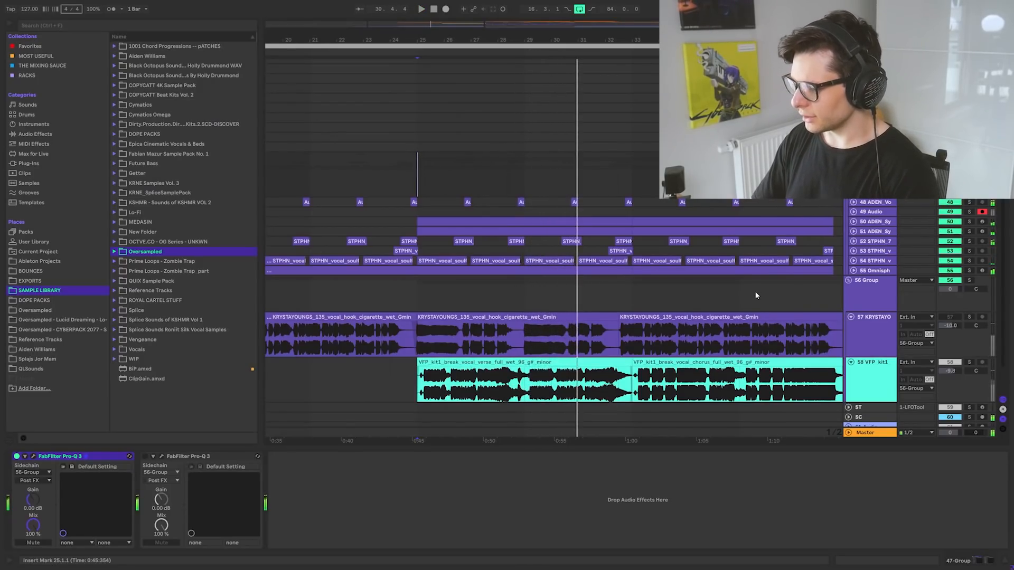
pyautogui.click(970, 363)
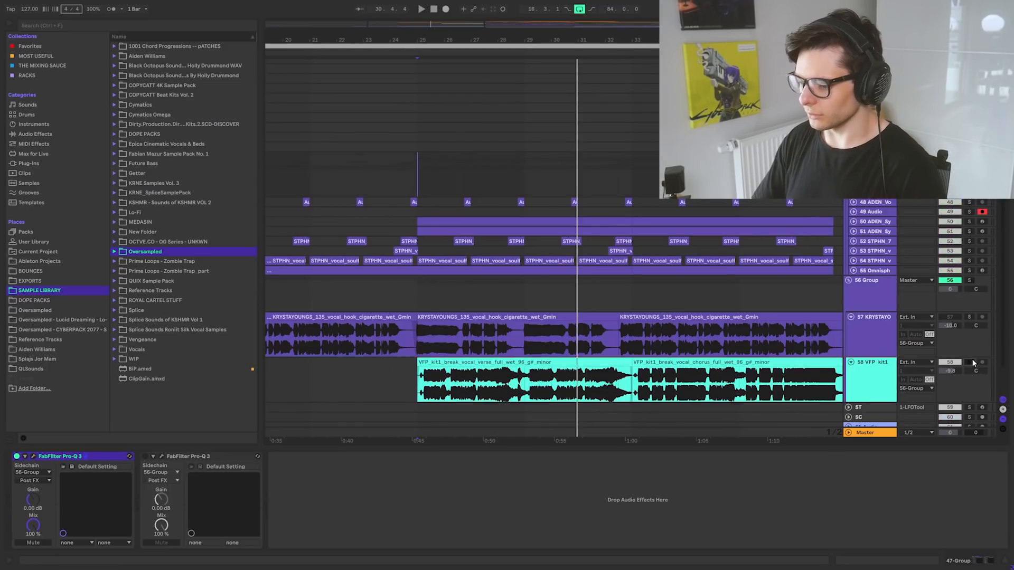
pyautogui.press('space')
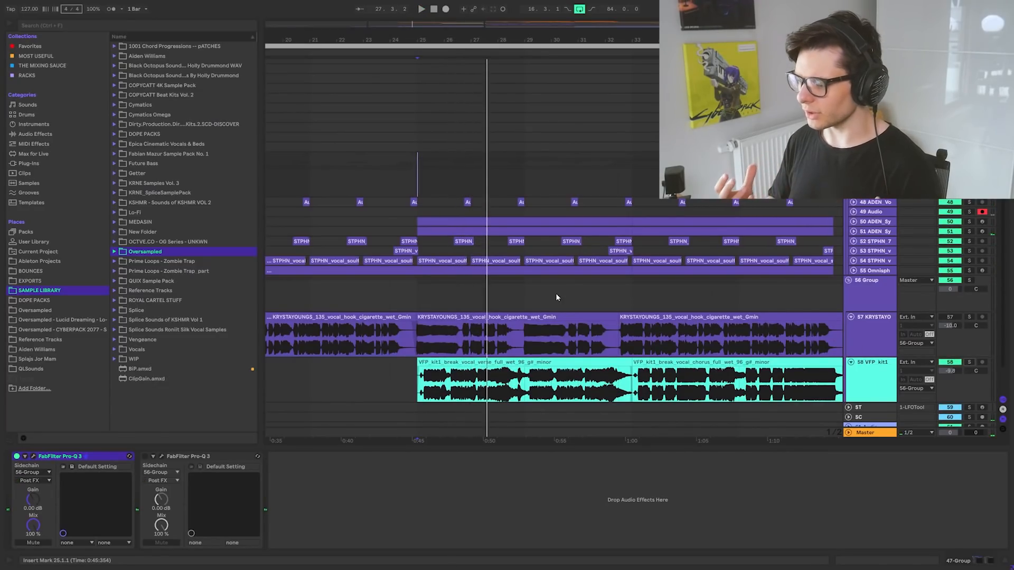
# Step: Unfold tracks 50 to 55 inside 47-Group to show their clips
pyautogui.click(877, 202)
pyautogui.keyDown('shift'); pyautogui.click(871, 270); pyautogui.keyUp('shift')
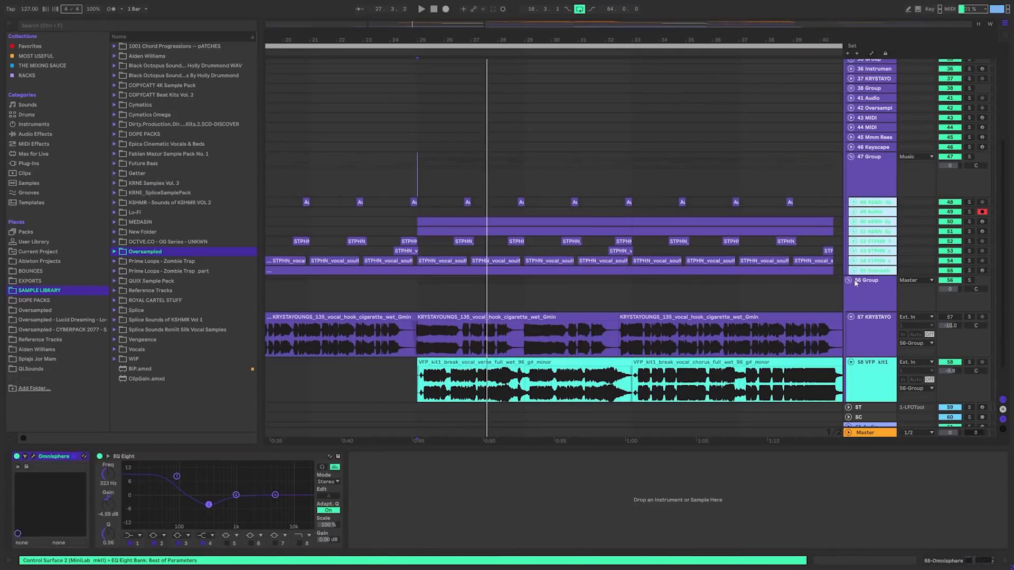
pyautogui.click(866, 270)
pyautogui.click(853, 271)
pyautogui.click(854, 261)
pyautogui.click(853, 251)
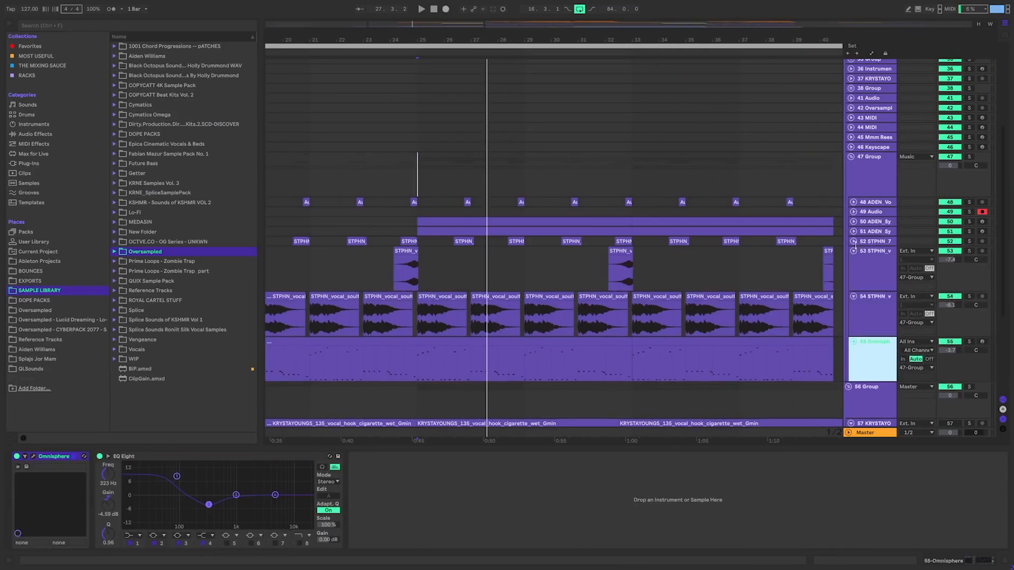
pyautogui.click(854, 242)
pyautogui.click(854, 232)
pyautogui.click(854, 221)
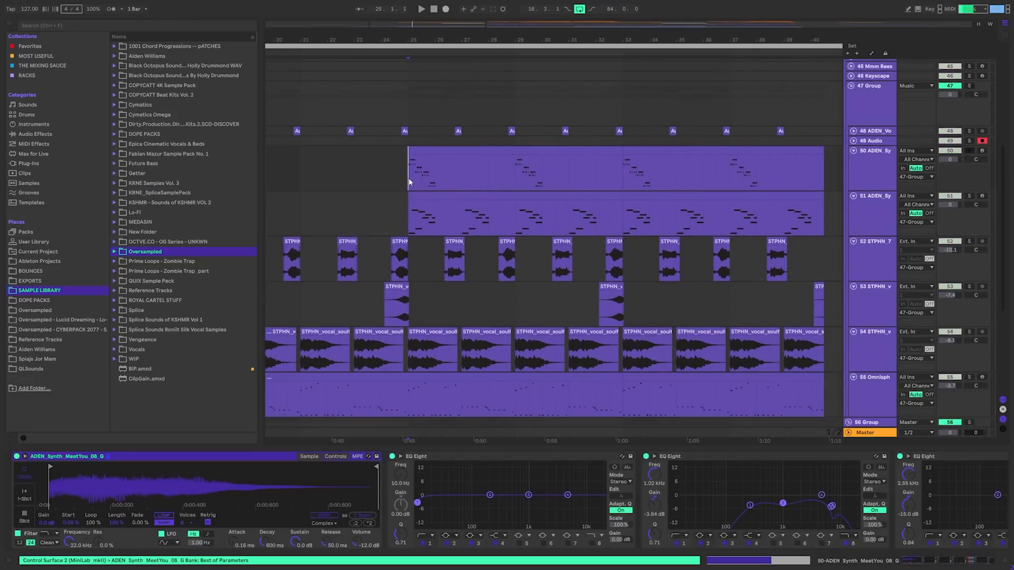
# Step: Play 47-Group's parts from bar 25, soloing the STPHN vocal track 54 and the Omnisphere track 55 in turn
pyautogui.press('space')
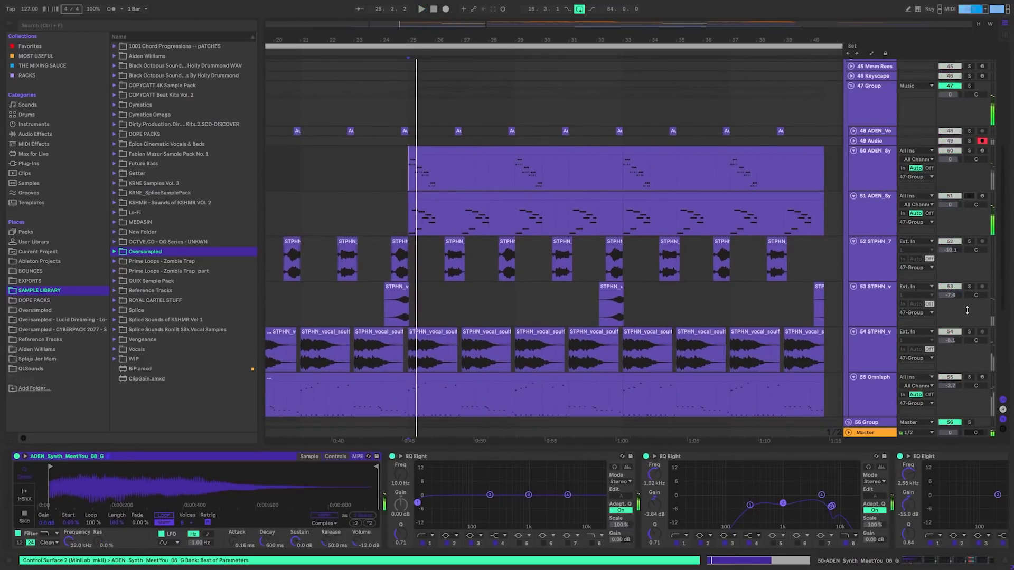
pyautogui.click(969, 331)
pyautogui.press('space')
pyautogui.press('space')
pyautogui.click(969, 377)
pyautogui.press('space')
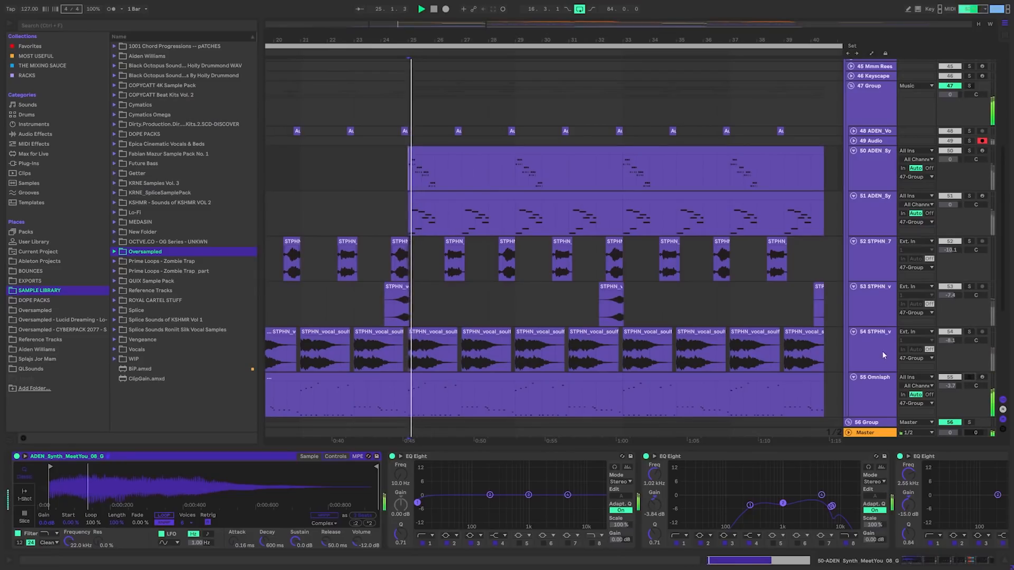
pyautogui.press('space')
# Step: Play the STPHN_70 vocal loop clip on track 52 starting at bar 26
pyautogui.scroll(-5, 564, 183)
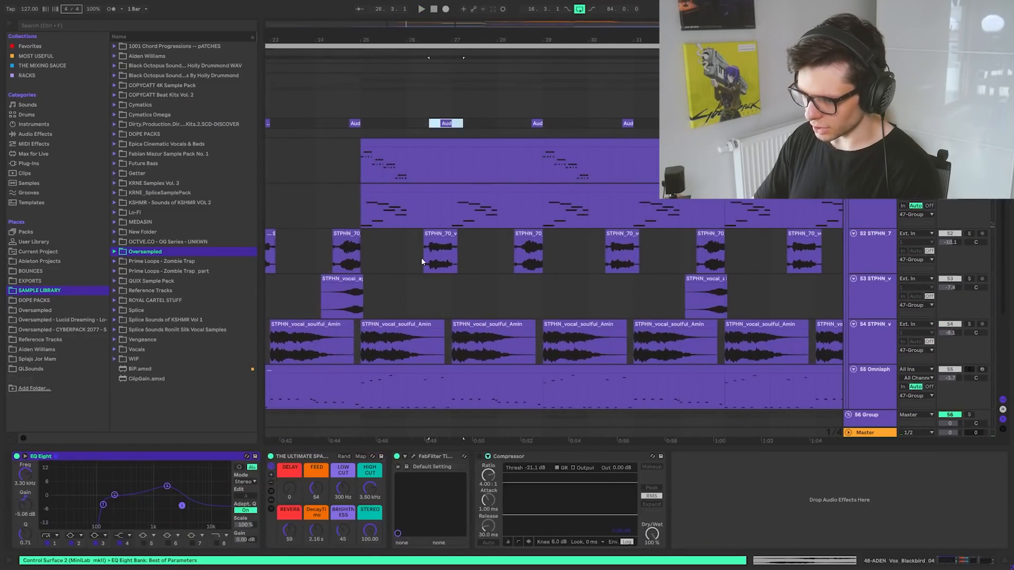
pyautogui.click(421, 261)
pyautogui.press('space')
pyautogui.press('space')
pyautogui.press('-')
pyautogui.press('-')
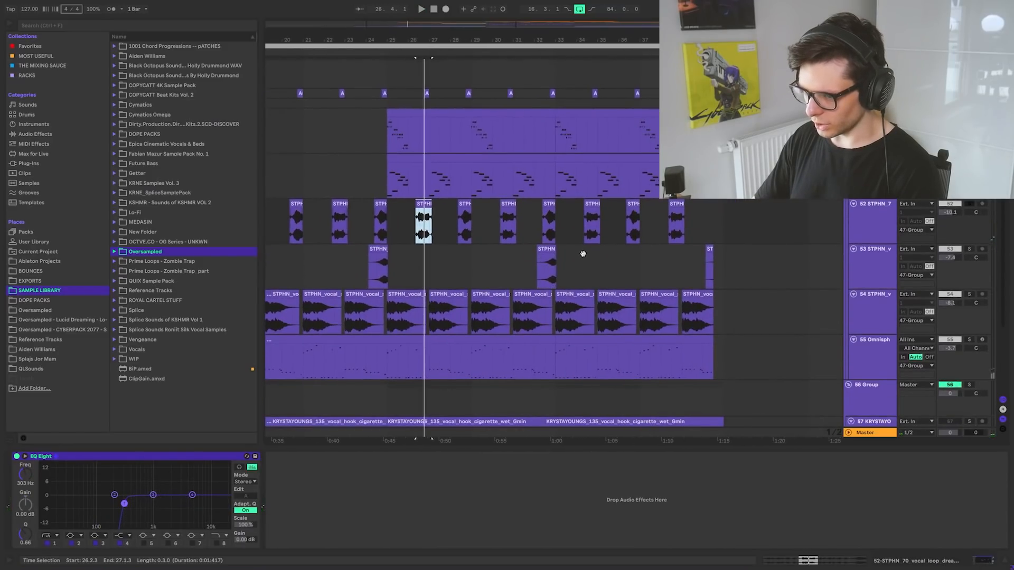
# Step: Fold 47-Group and review the snap, snare and impact clips inside the orange 14-Group
pyautogui.moveTo(737, 217); pyautogui.dragTo(746, 260)
pyautogui.click(849, 118)
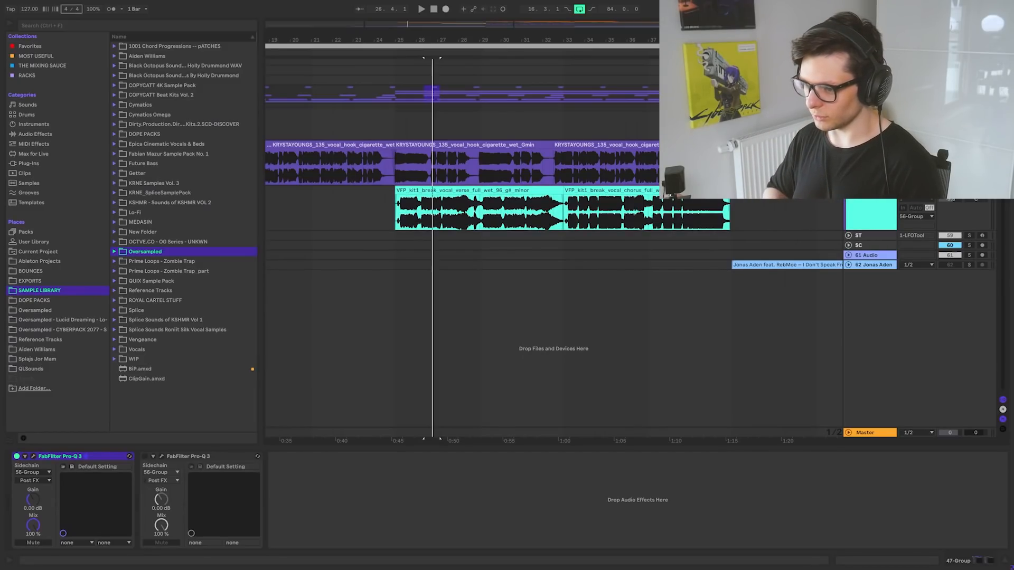
pyautogui.moveTo(638, 286); pyautogui.dragTo(605, 504)
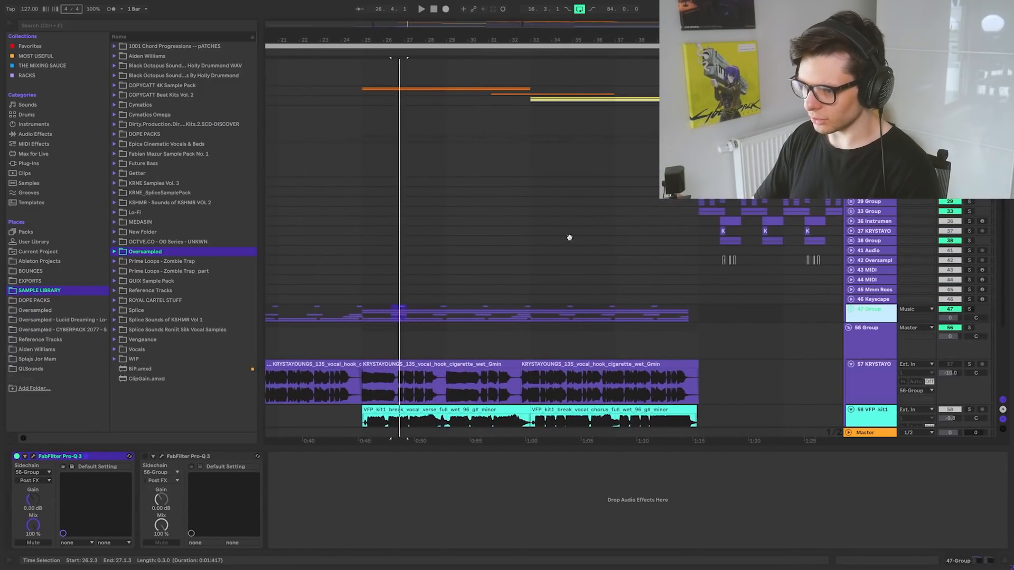
pyautogui.click(849, 91)
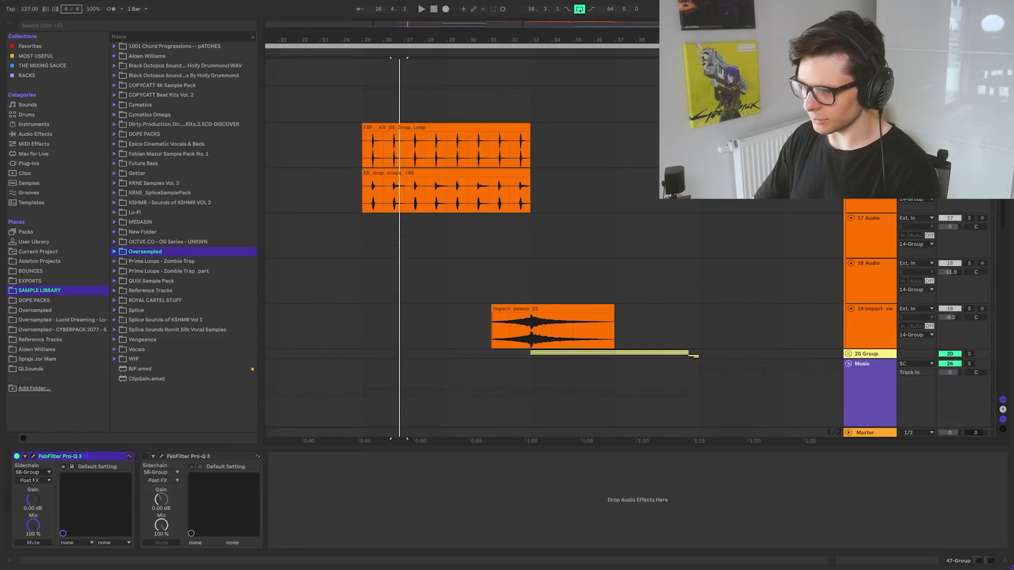
pyautogui.click(848, 90)
# Step: Set the insert marker back to bar 25 on 47-Group, at the start of the VFP vocal verse
pyautogui.moveTo(492, 259); pyautogui.dragTo(537, 115)
pyautogui.scroll(3, 377, 235)
pyautogui.click(363, 231)
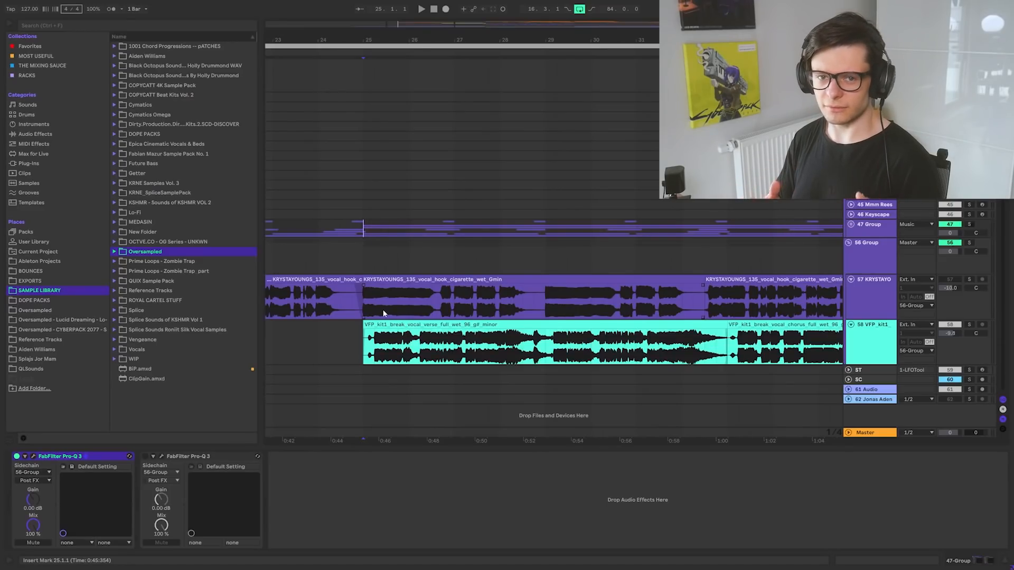
# Step: Select the VFP vocal verse clip and add a new FabFilter Pro-Q 3 to its track
pyautogui.click(386, 322)
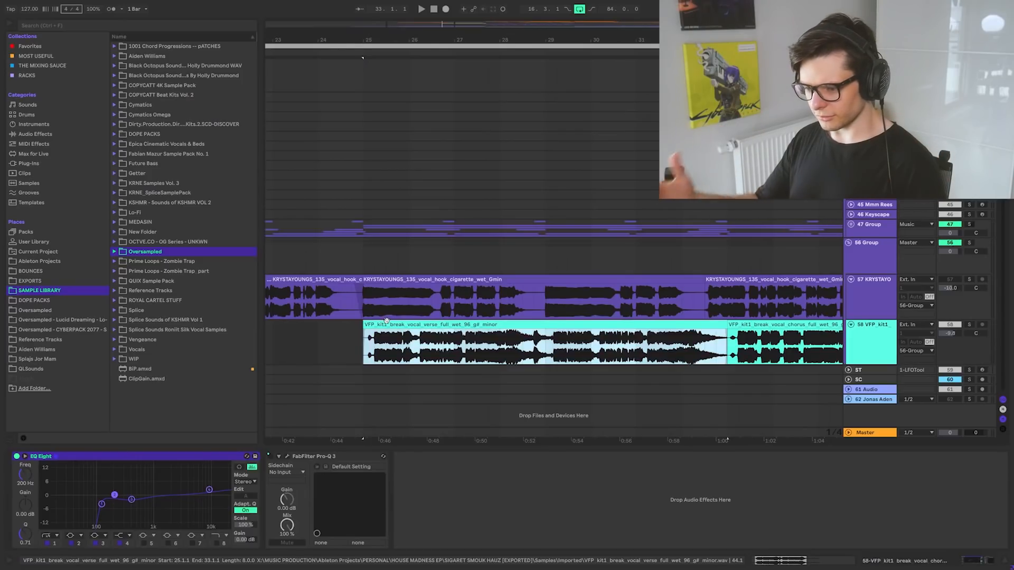
pyautogui.click(287, 457)
pyautogui.click(593, 71)
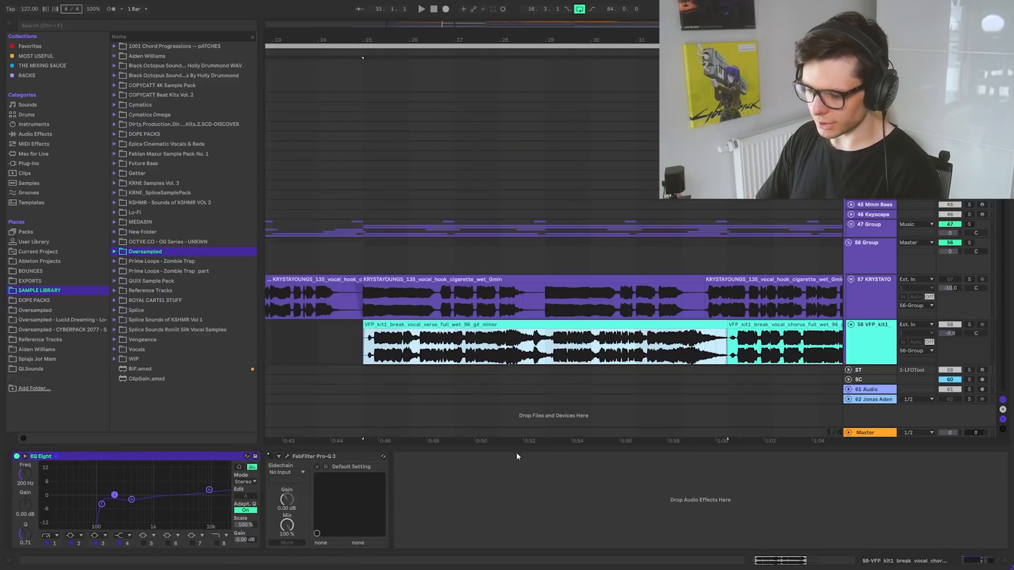
pyautogui.click(512, 479)
pyautogui.hotkey('ctrl', 'f')
pyautogui.write('FabFilter Pro-Q 3')
pyautogui.press('Return')
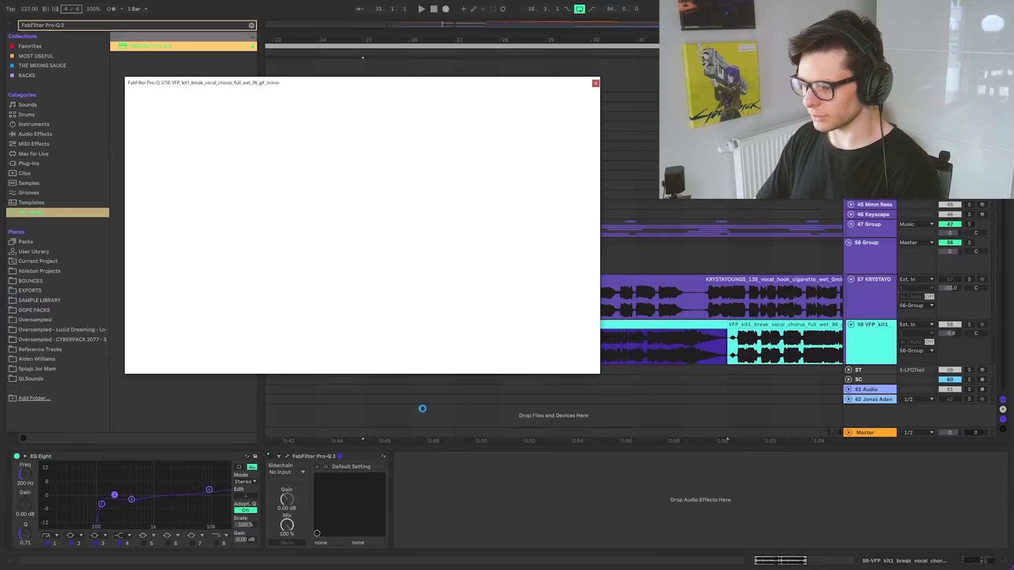
# Step: Delete all default bands from the new Pro-Q 3 on the VFP vocal track and reposition its window
pyautogui.click(699, 324)
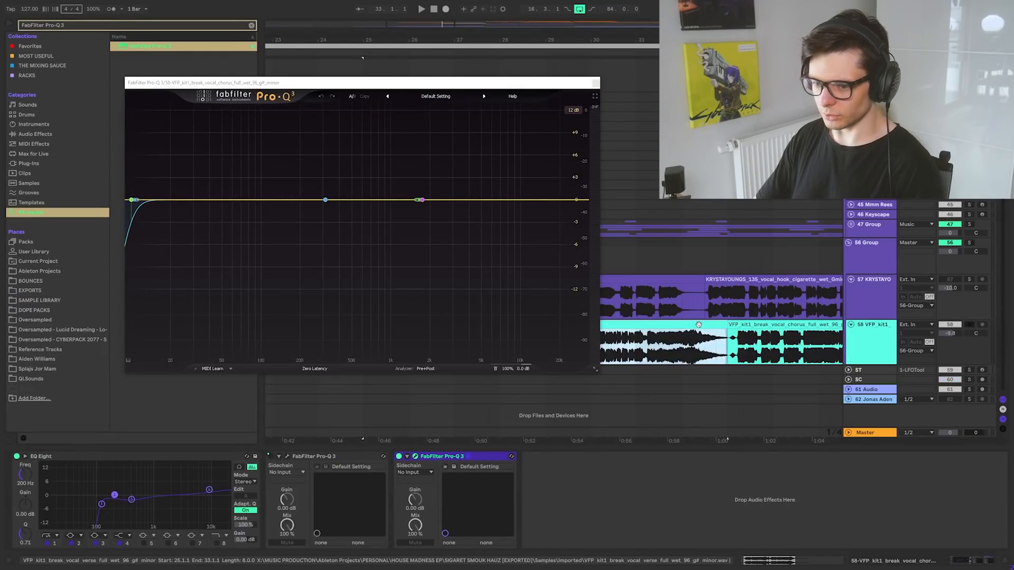
pyautogui.moveTo(491, 149); pyautogui.dragTo(56, 254)
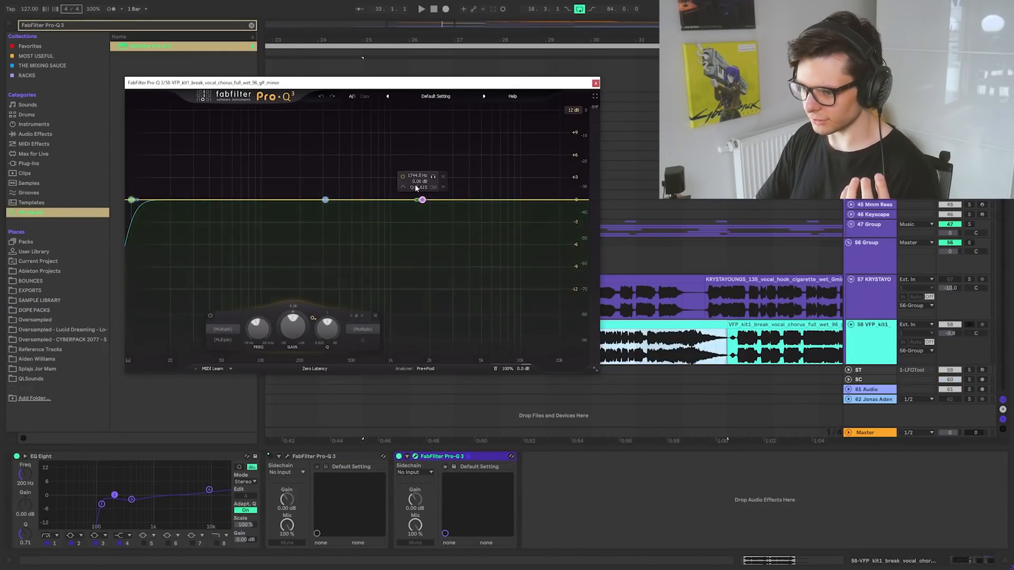
pyautogui.click(444, 178)
pyautogui.moveTo(361, 83); pyautogui.dragTo(391, 106)
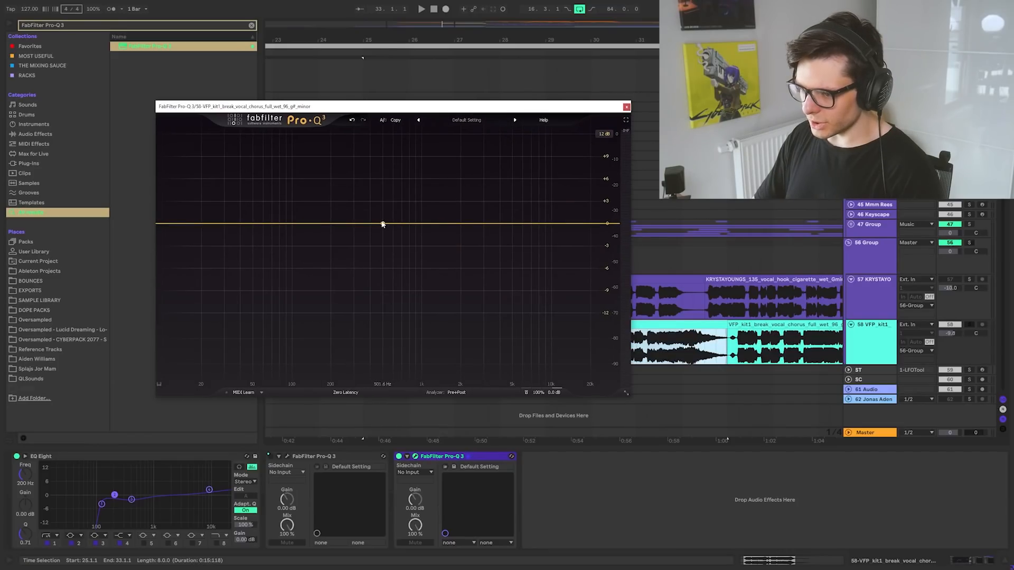
# Step: Create a bell band in the vocal's Pro-Q 3 and sweep it in solo during playback, ending at about 455 Hz with Q 1.746
pyautogui.click(366, 223)
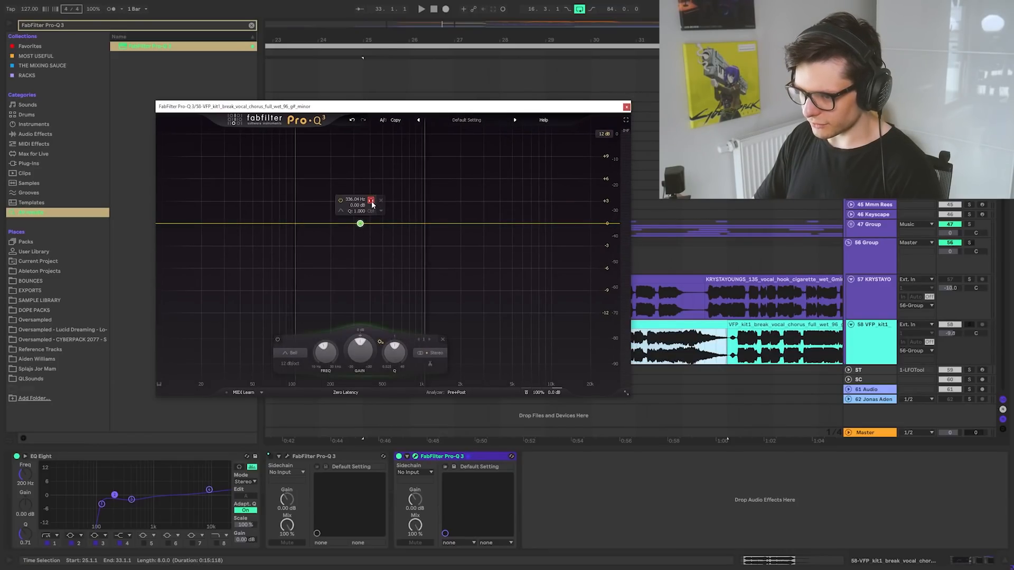
pyautogui.moveTo(380, 202); pyautogui.dragTo(374, 202)
pyautogui.press('space')
pyautogui.moveTo(466, 198); pyautogui.dragTo(493, 236)
pyautogui.scroll(5, 472, 199)
pyautogui.scroll(-2, 546, 207)
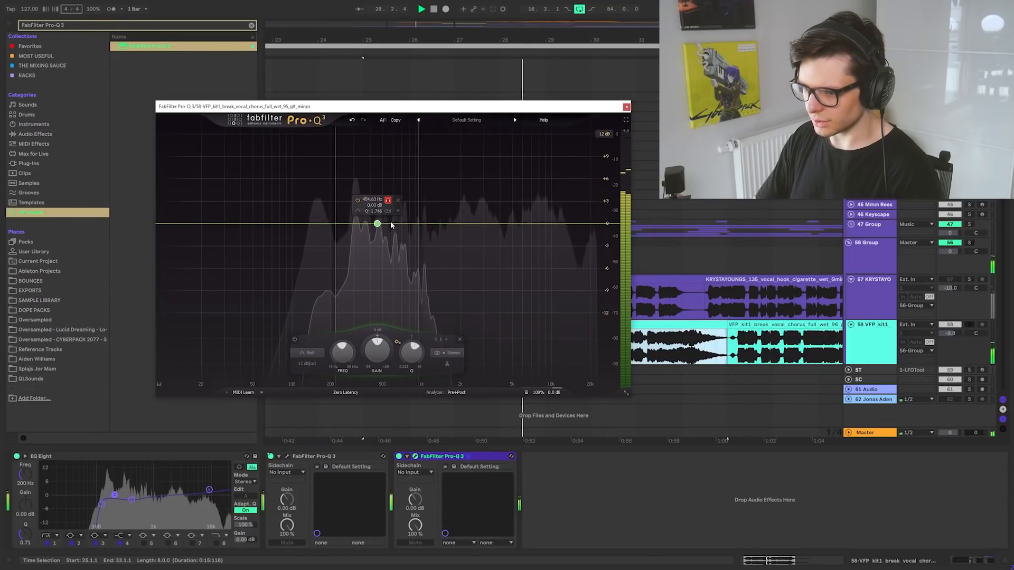
pyautogui.press('space')
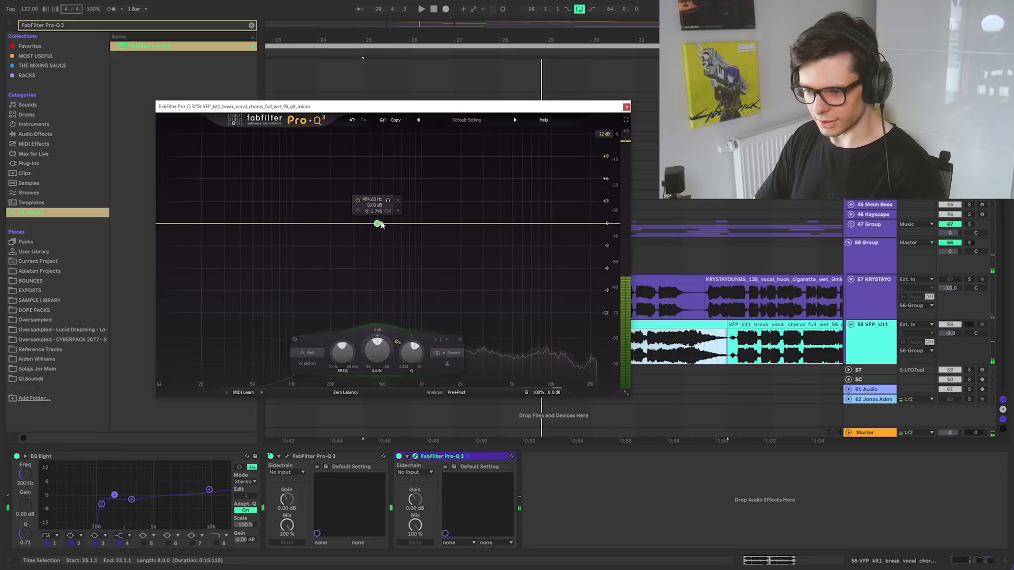
# Step: Replay the vocal, sweep the soloed band up to about 1 kHz, and close the Pro-Q 3 window
pyautogui.press('space')
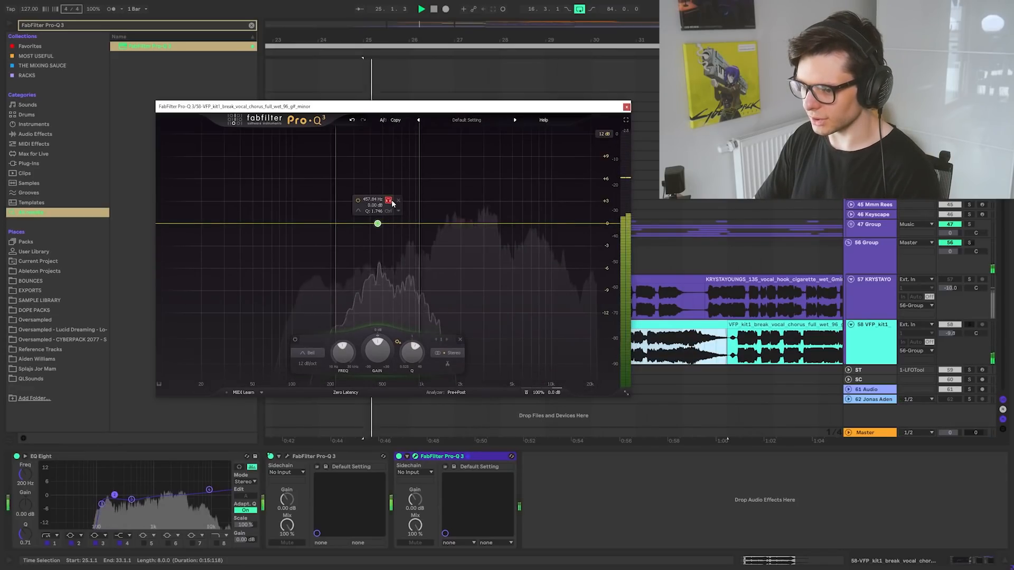
pyautogui.moveTo(390, 202); pyautogui.dragTo(438, 206)
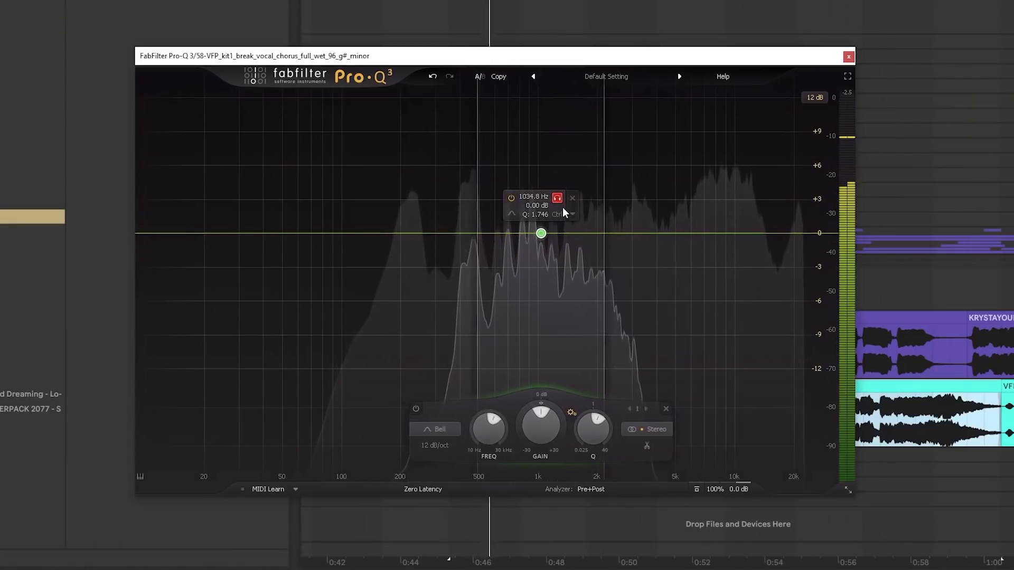
pyautogui.moveTo(563, 207); pyautogui.dragTo(575, 209)
pyautogui.press('space')
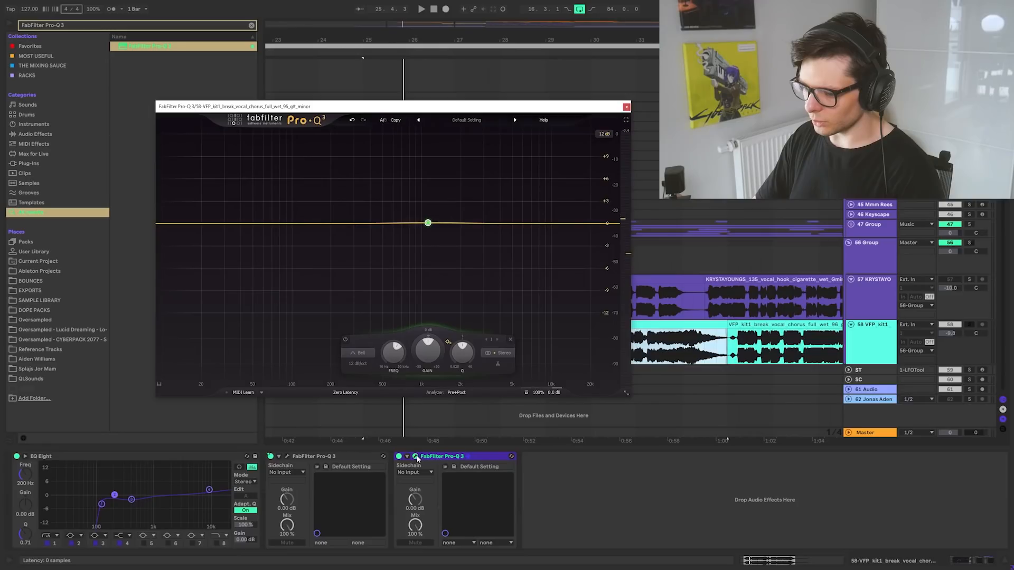
pyautogui.click(416, 457)
pyautogui.click(454, 459)
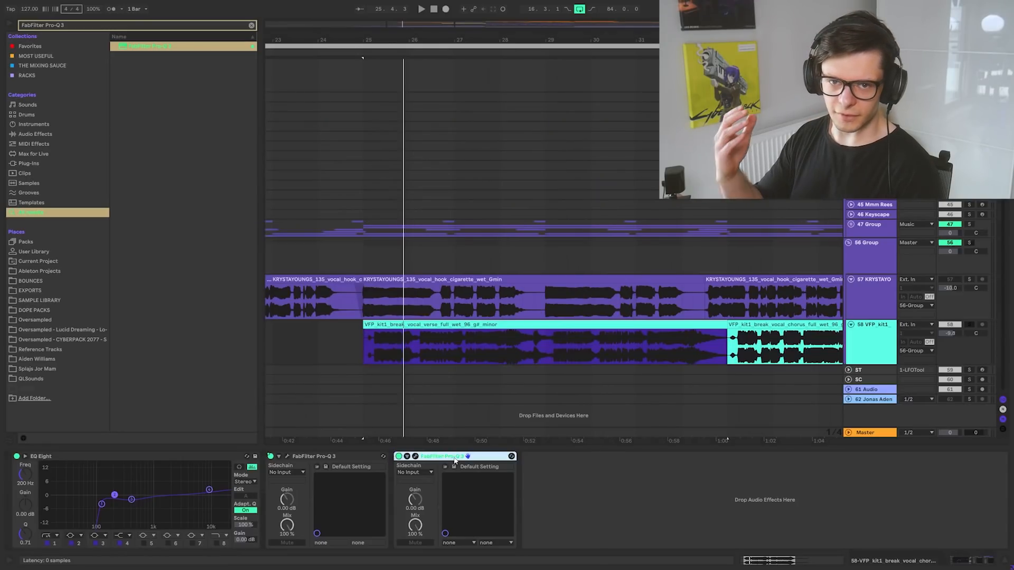
# Step: Check the contents of 47-Group and its first FabFilter Pro-Q 3 from bar 25
pyautogui.click(363, 229)
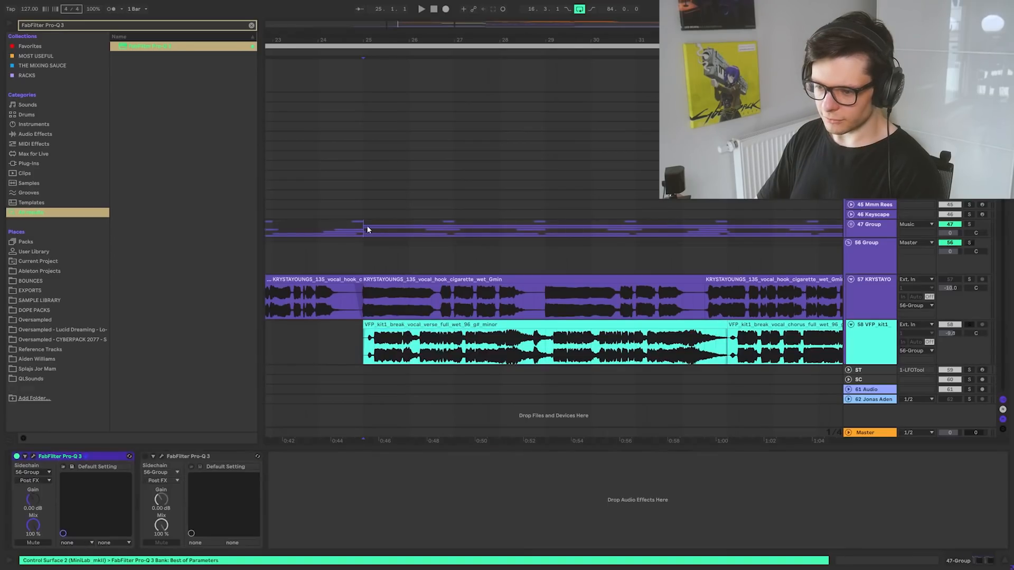
pyautogui.click(851, 224)
pyautogui.click(850, 225)
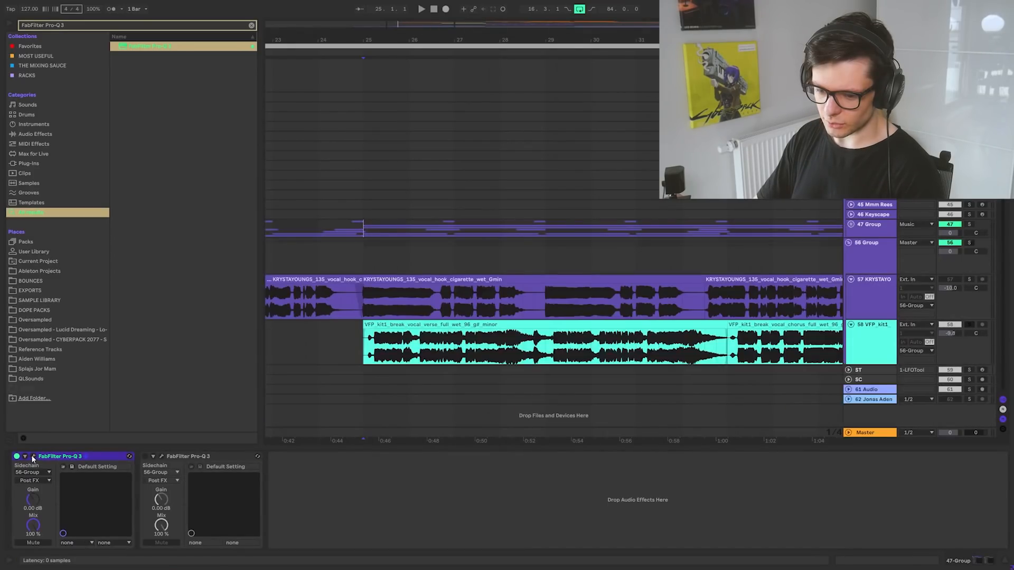
pyautogui.click(33, 456)
pyautogui.click(33, 457)
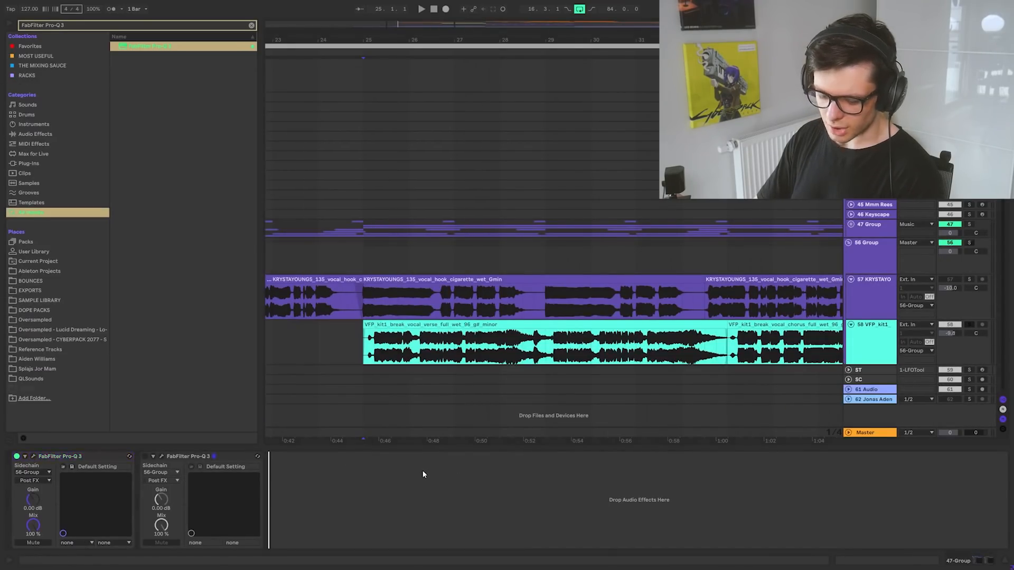
# Step: Add a FabFilter Pro-Q 3 to 47-Group and replace its default bands with one bell band at about 421 Hz
pyautogui.hotkey('ctrl', 'f')
pyautogui.write('FabFilte')
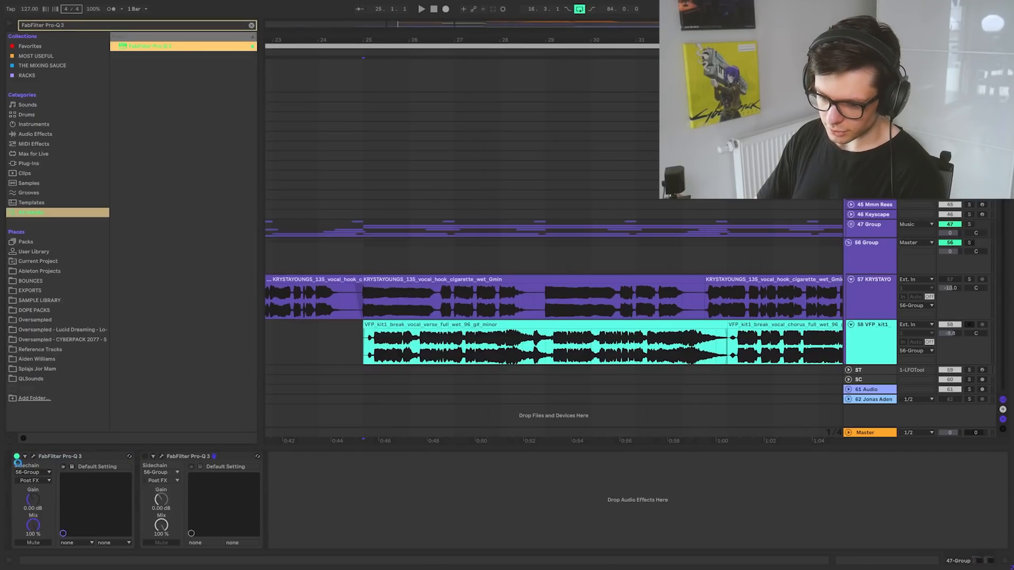
pyautogui.moveTo(379, 163); pyautogui.dragTo(186, 247)
pyautogui.moveTo(453, 230); pyautogui.dragTo(482, 233)
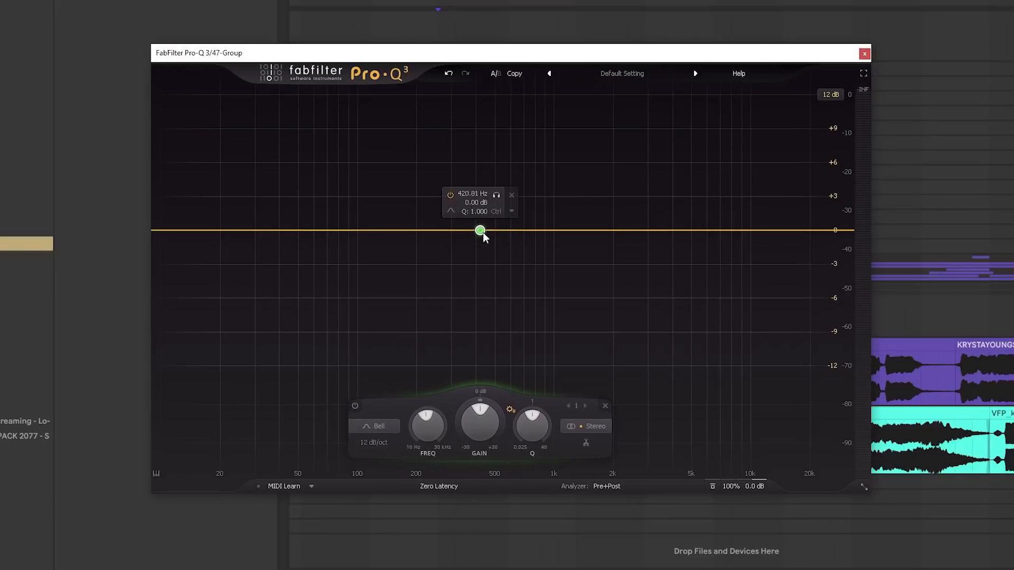
# Step: Add a second bell band at about 1.2 kHz and give both bands a dynamic range of about -4 dB
pyautogui.moveTo(624, 231); pyautogui.dragTo(573, 234)
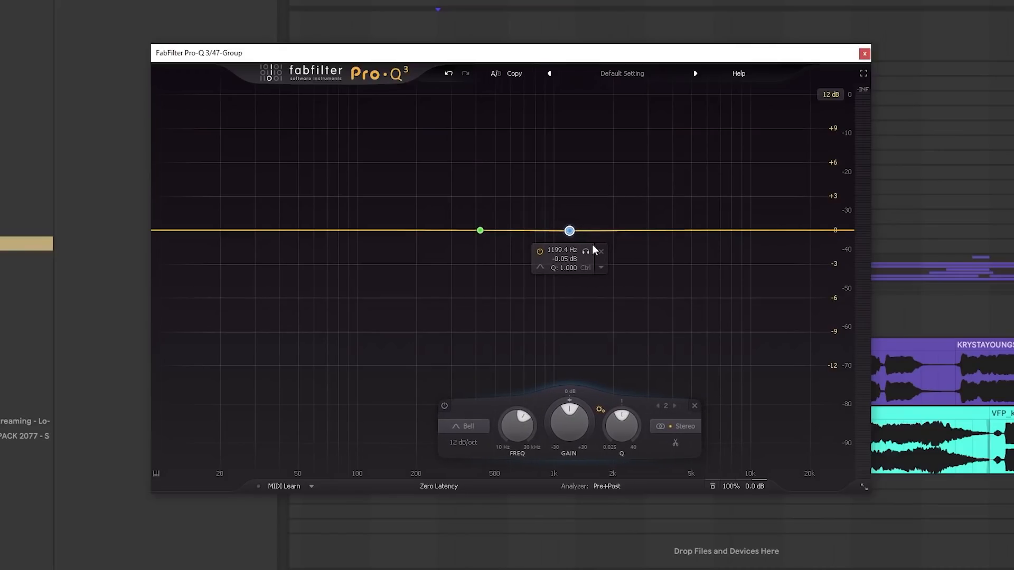
pyautogui.moveTo(375, 158); pyautogui.dragTo(747, 369)
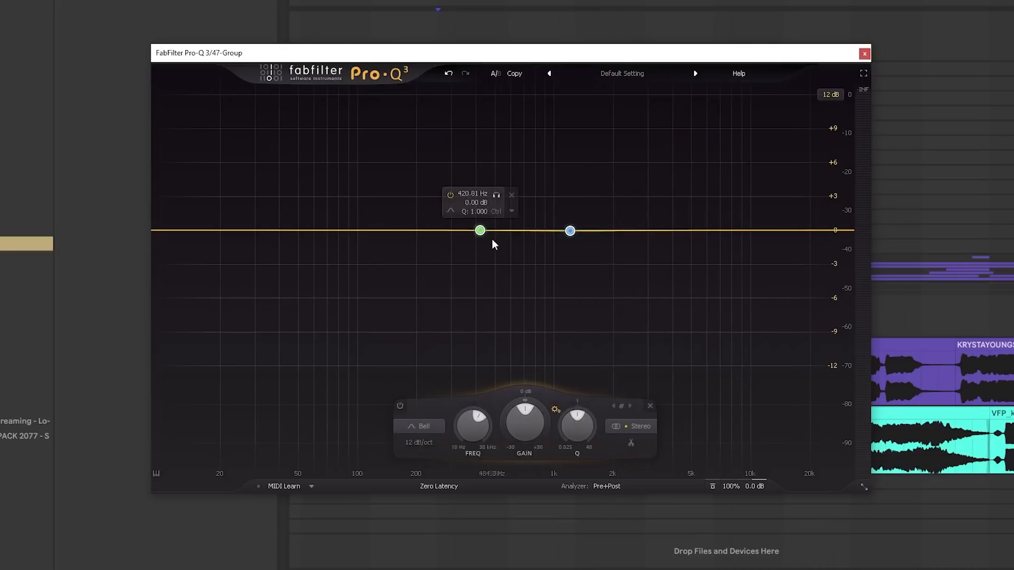
pyautogui.moveTo(491, 231); pyautogui.dragTo(491, 237)
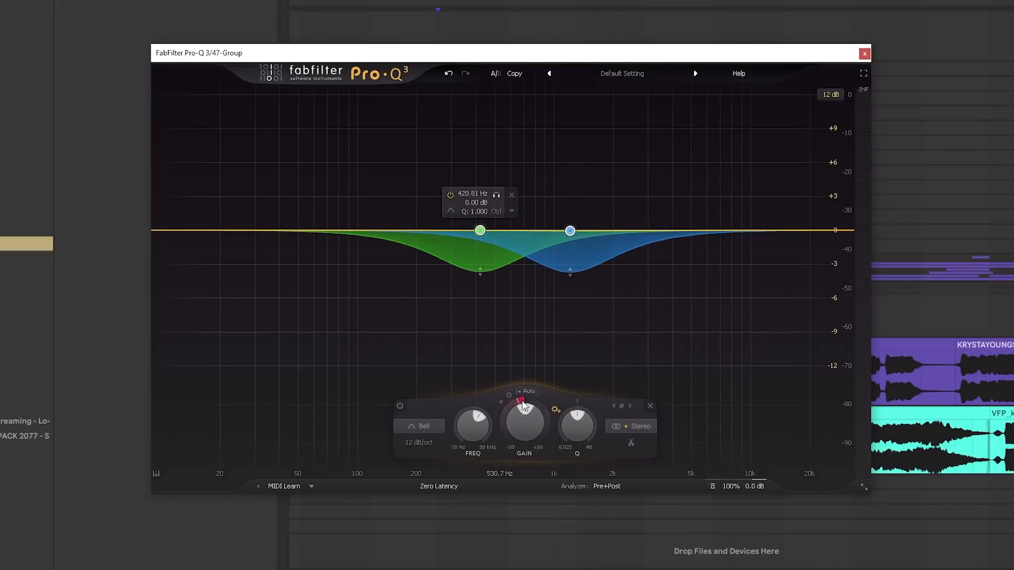
pyautogui.moveTo(519, 402)
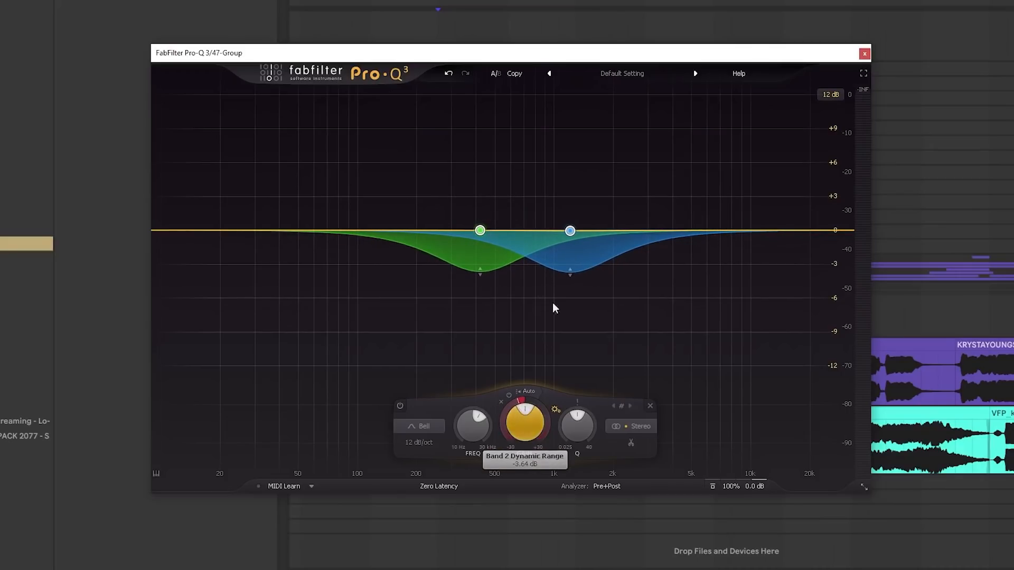
pyautogui.moveTo(587, 314)
# Step: Replace the two bands' automatic threshold with -20.0 dB and trigger them from the external sidechain
pyautogui.press('space')
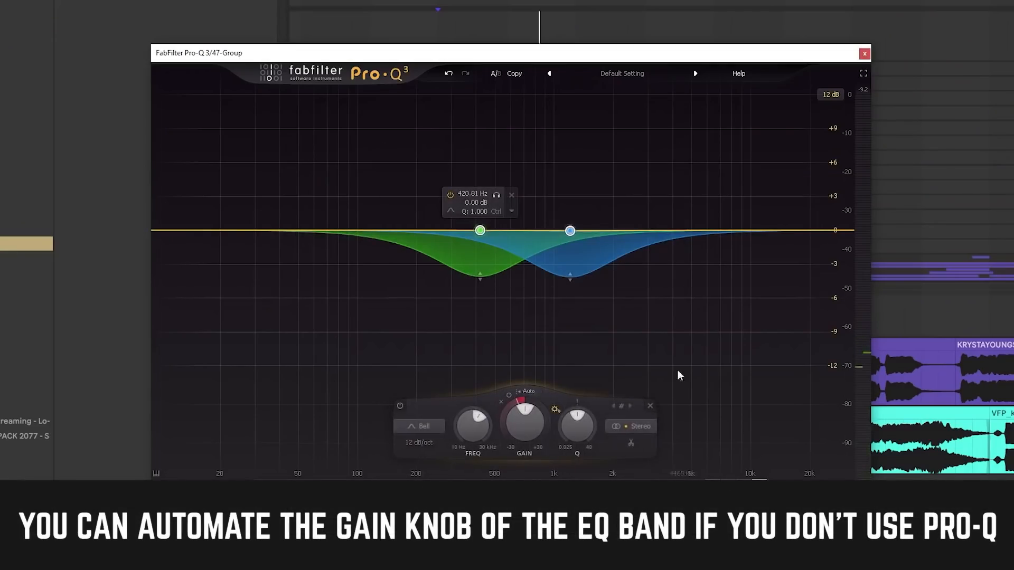
pyautogui.click(519, 392)
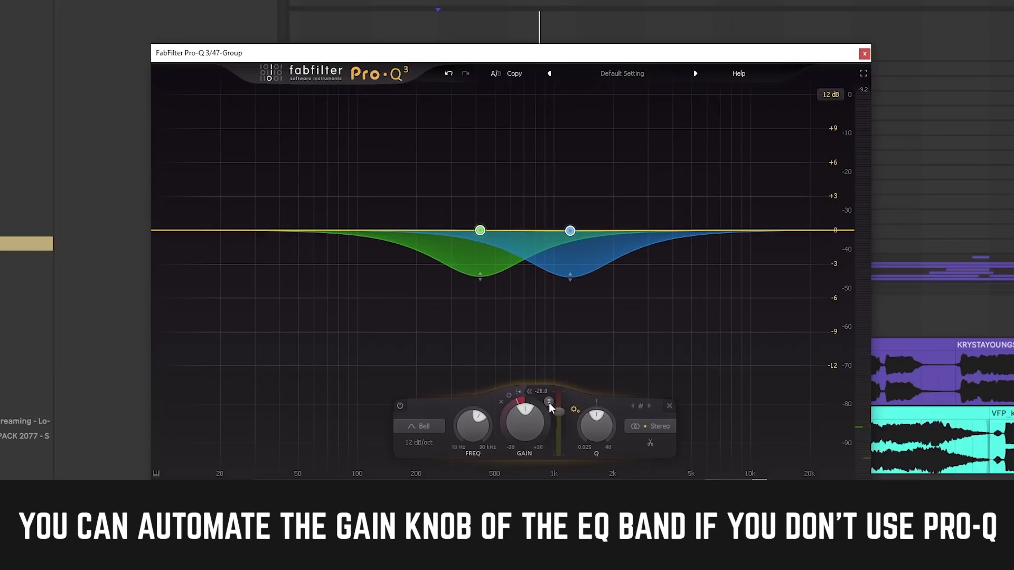
pyautogui.press('space')
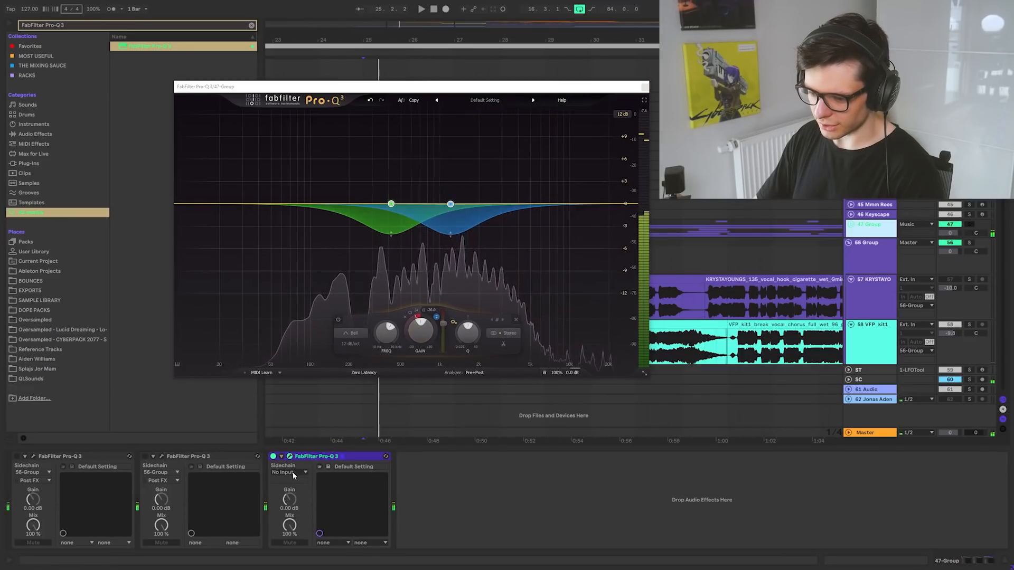
# Step: Set the new Pro-Q 3's sidechain source on 47-Group to 56-Group, and play the break to check the dynamic cut
pyautogui.click(294, 475)
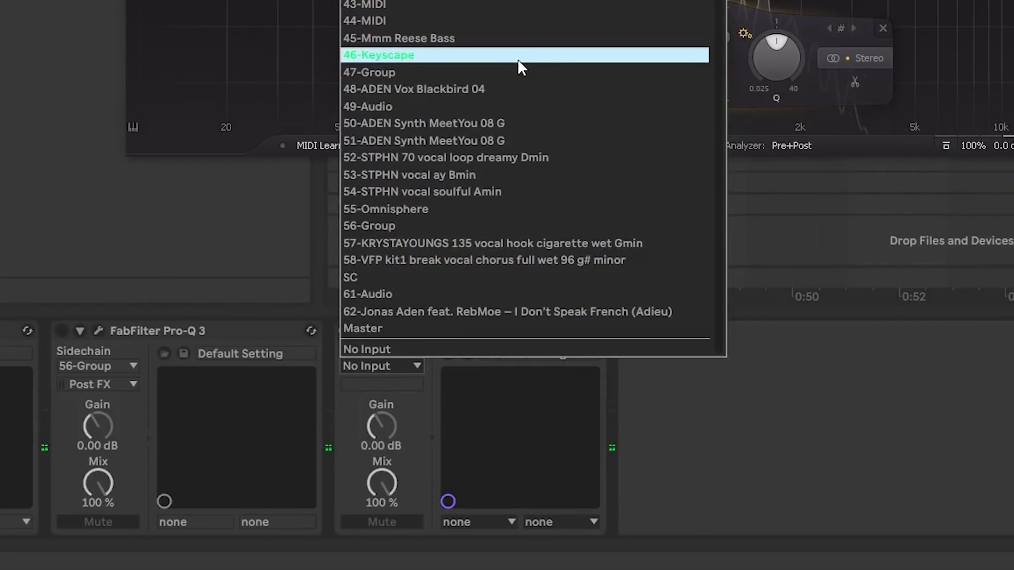
pyautogui.press('Escape')
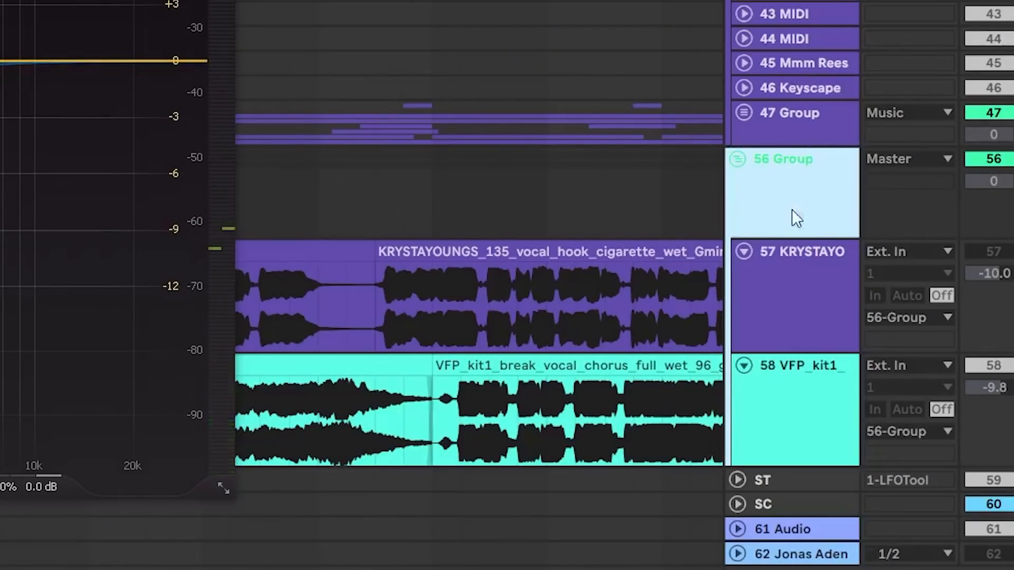
pyautogui.click(810, 118)
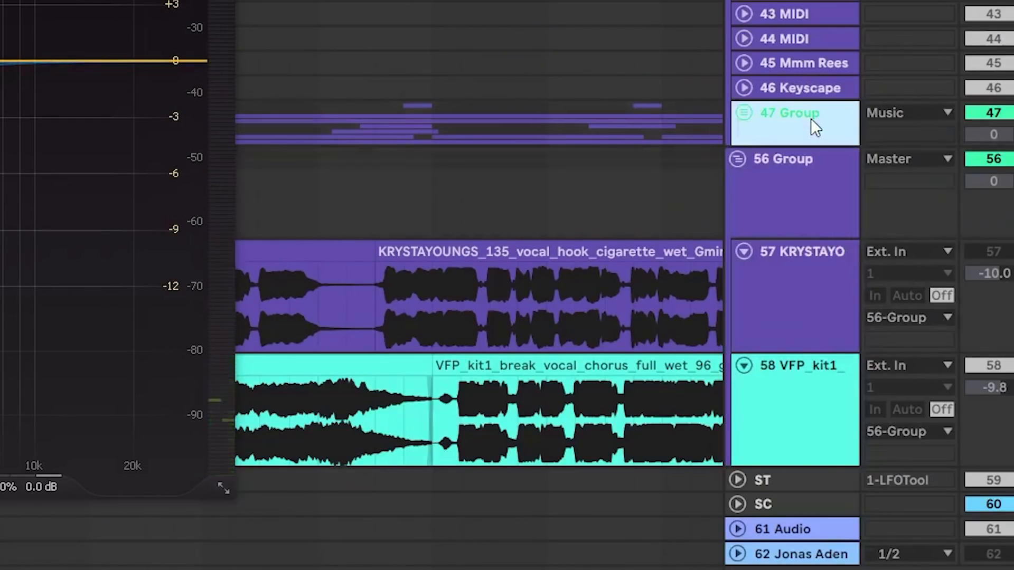
pyautogui.click(796, 177)
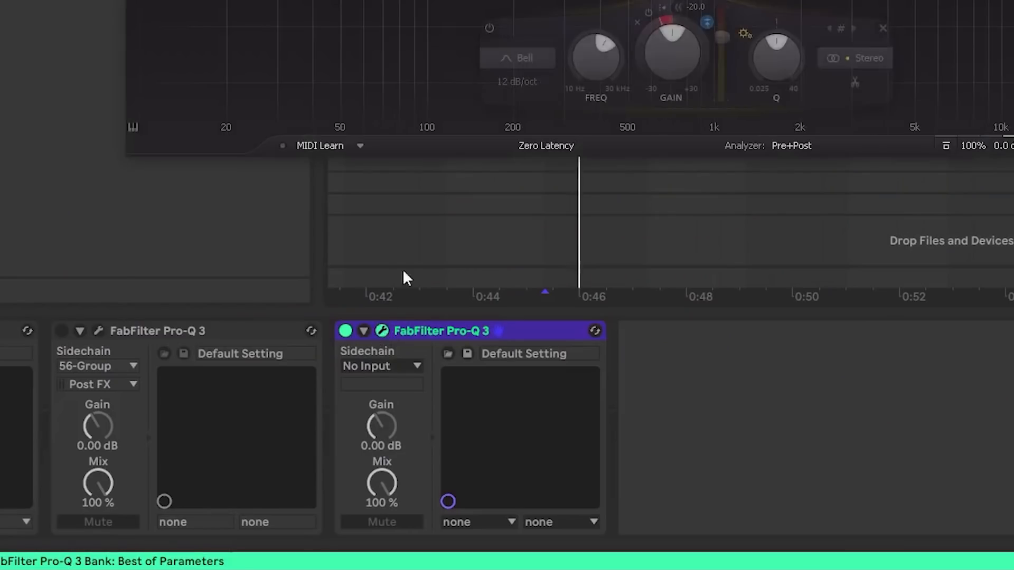
pyautogui.click(379, 366)
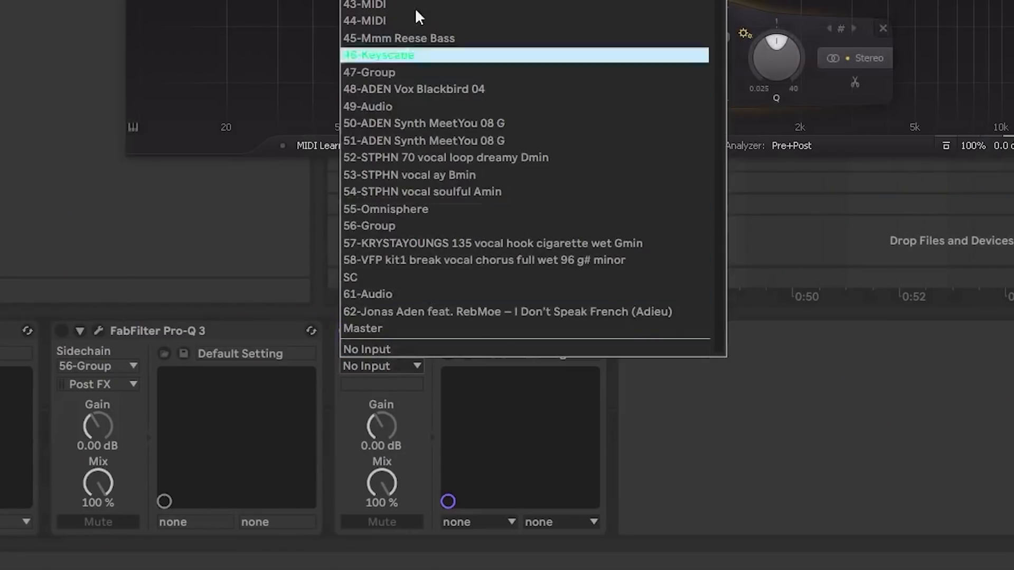
pyautogui.click(396, 226)
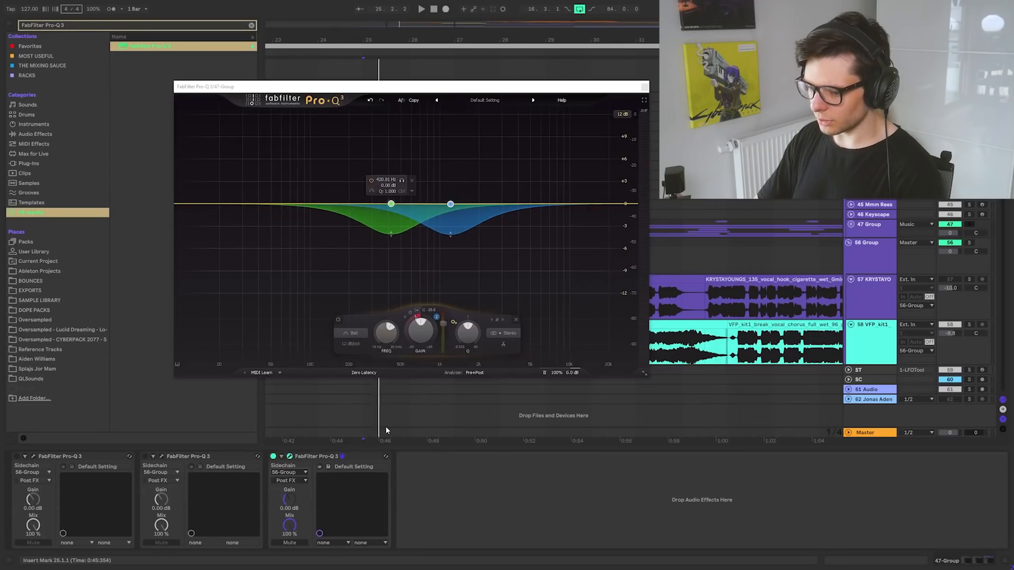
pyautogui.press('space')
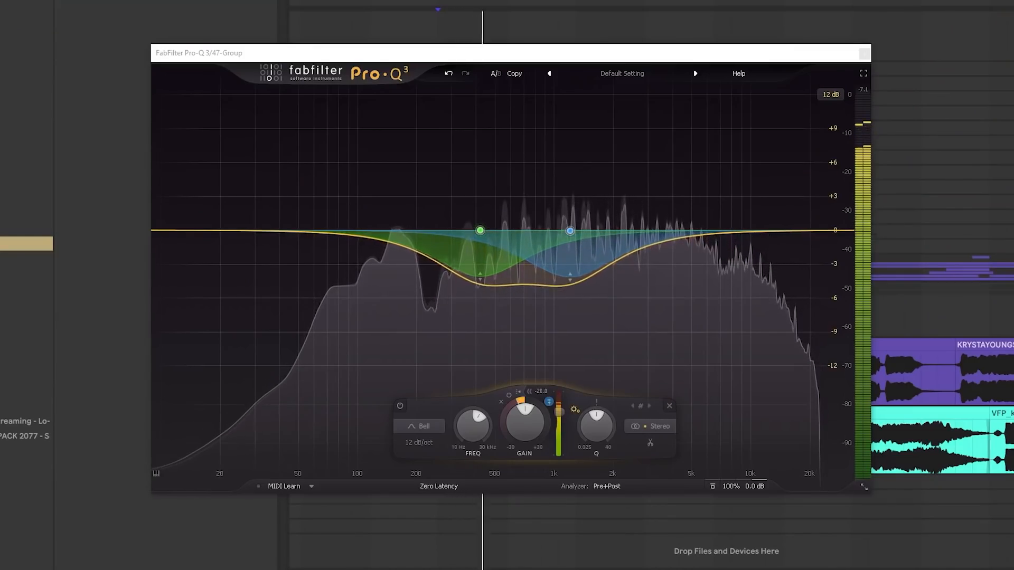
pyautogui.press('space')
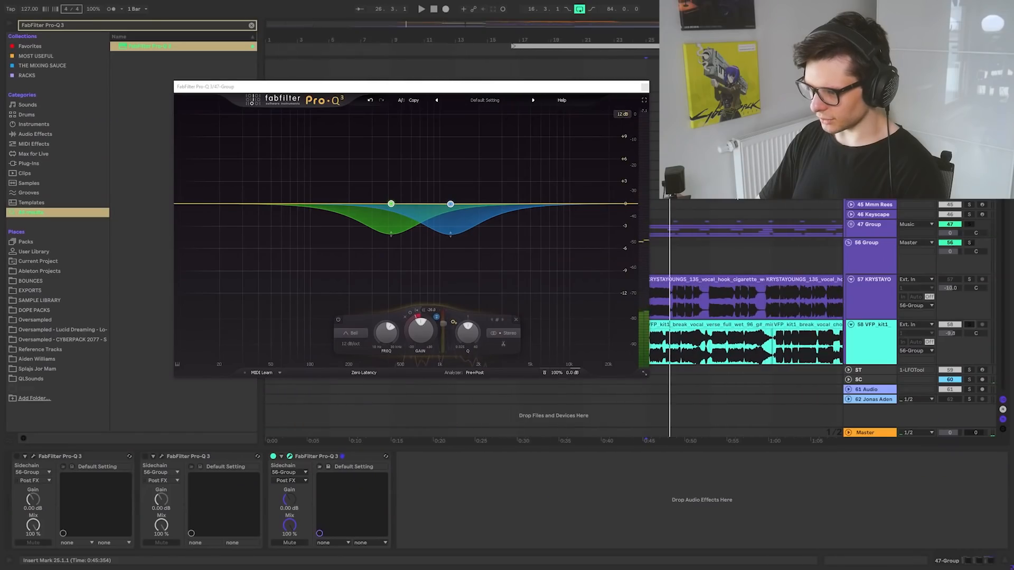
# Step: Hide the browser and move the Pro-Q 3 window clear of the break's music and vocal clips in the arrangement
pyautogui.moveTo(806, 50); pyautogui.dragTo(578, 10)
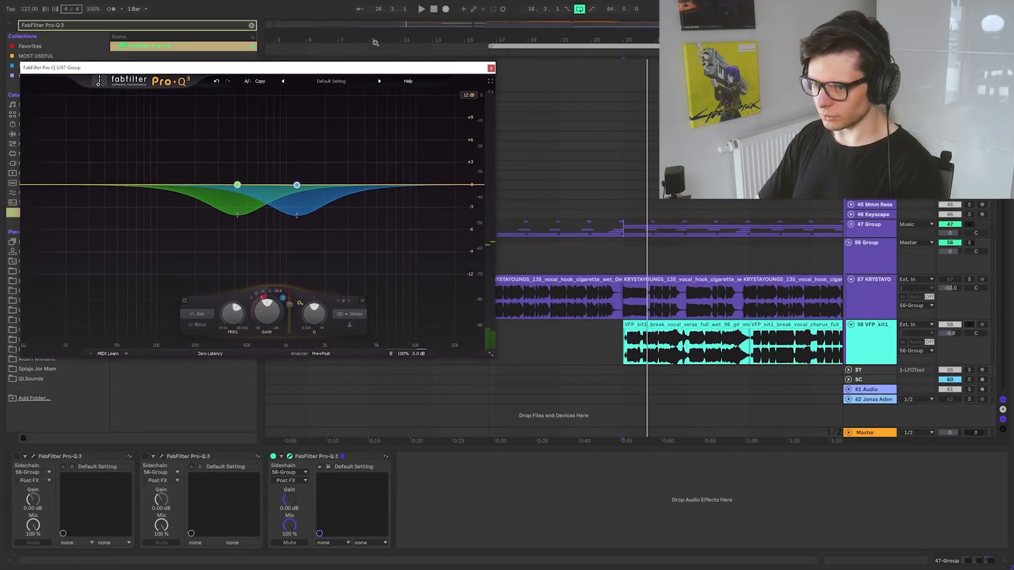
pyautogui.click(9, 25)
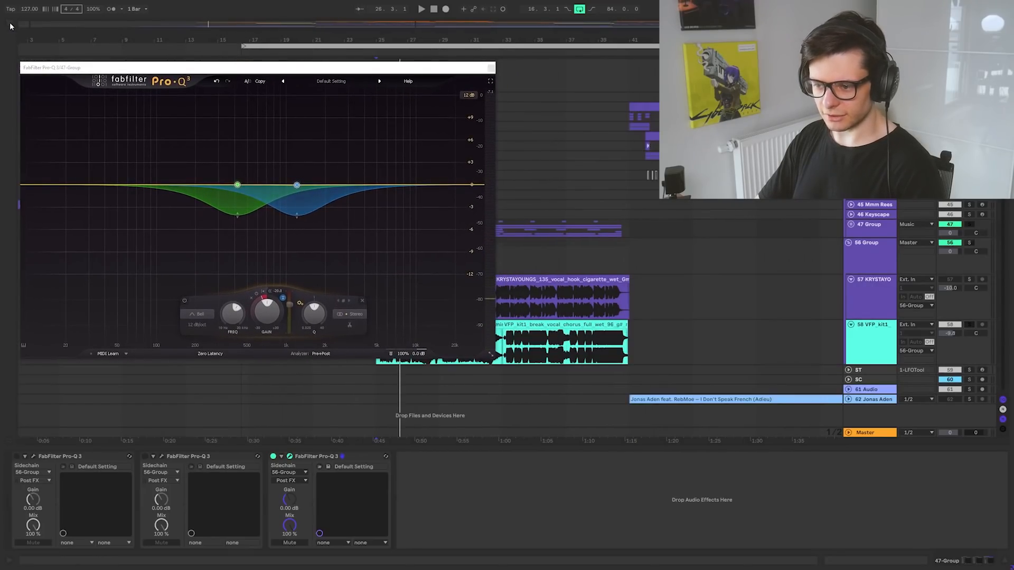
pyautogui.moveTo(326, 68); pyautogui.dragTo(342, 87)
pyautogui.scroll(3, 614, 188)
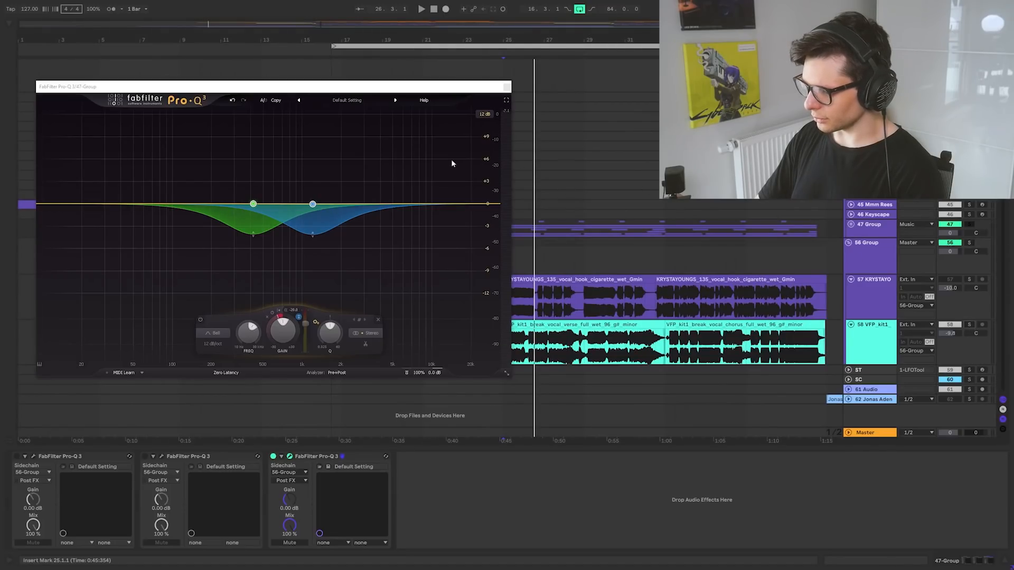
pyautogui.moveTo(397, 88); pyautogui.dragTo(576, 507)
pyautogui.scroll(-2, 581, 283)
# Step: Select 47-Group's section from bar 17 to 25 and deactivate the vocal hook clip on track 57 ahead of bar 25
pyautogui.click(386, 233)
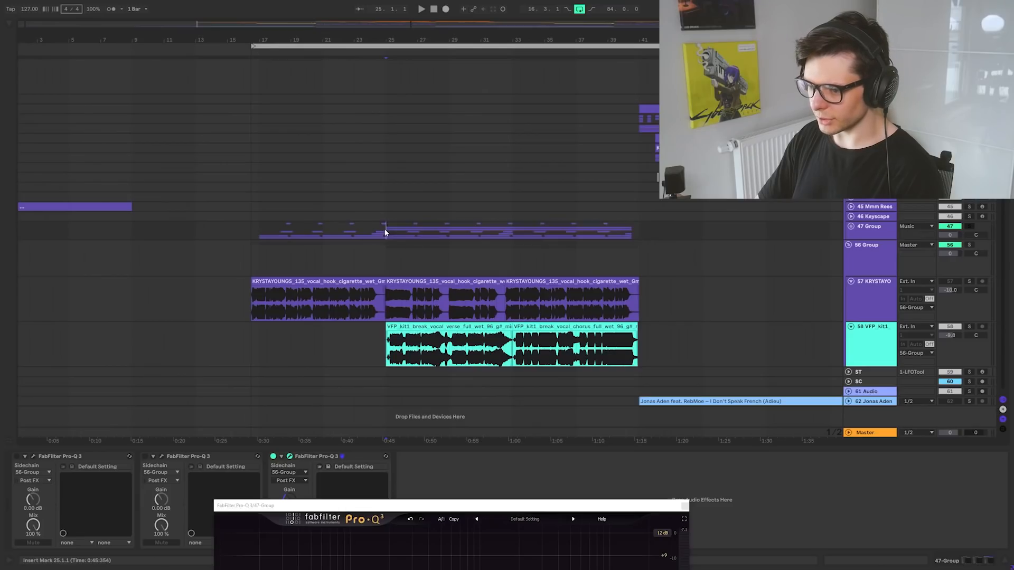
pyautogui.moveTo(645, 232); pyautogui.dragTo(641, 345)
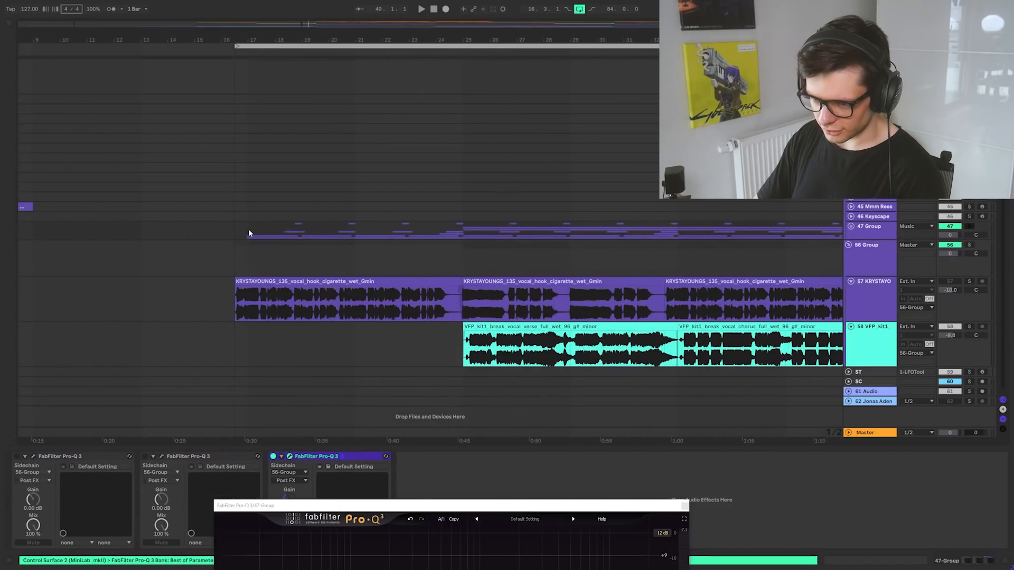
pyautogui.press('x')
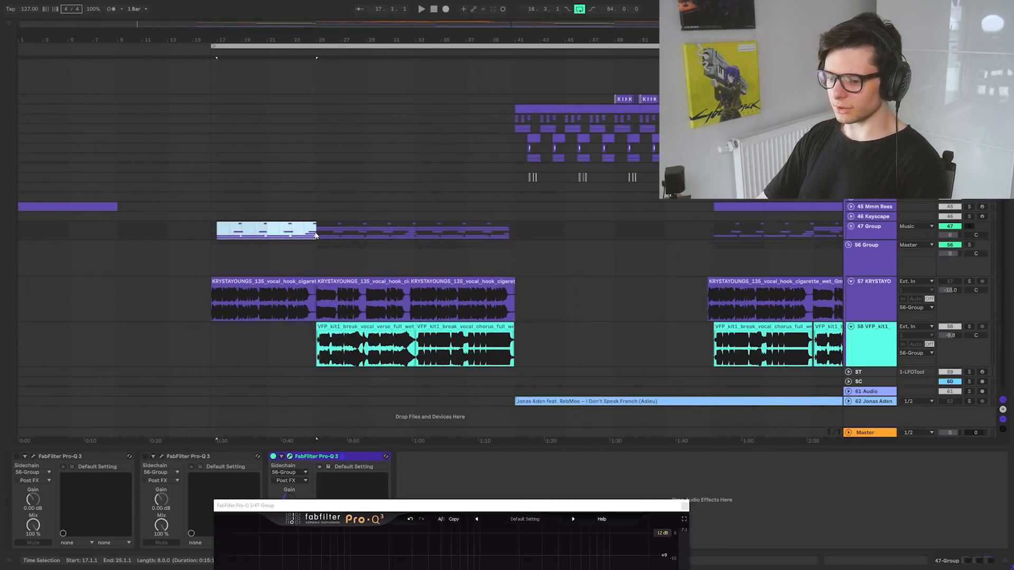
pyautogui.scroll(3, 212, 264)
pyautogui.moveTo(215, 344); pyautogui.dragTo(520, 299)
pyautogui.click(491, 283)
pyautogui.press('0')
# Step: Switch off the external sidechain trigger of the two dynamic bands in 47-Group's new Pro-Q 3
pyautogui.click(338, 258)
pyautogui.click(380, 254)
pyautogui.click(317, 323)
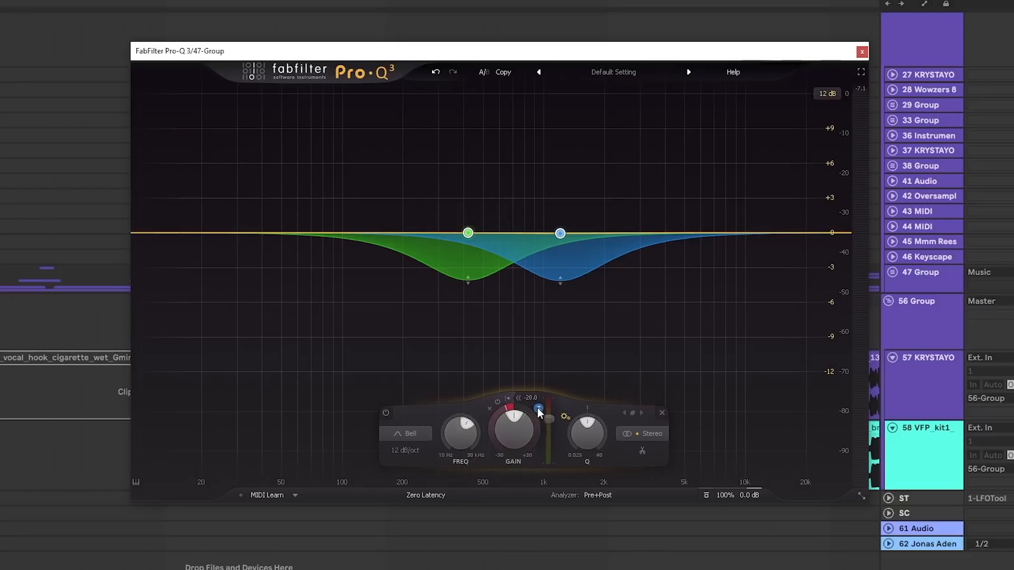
pyautogui.click(493, 189)
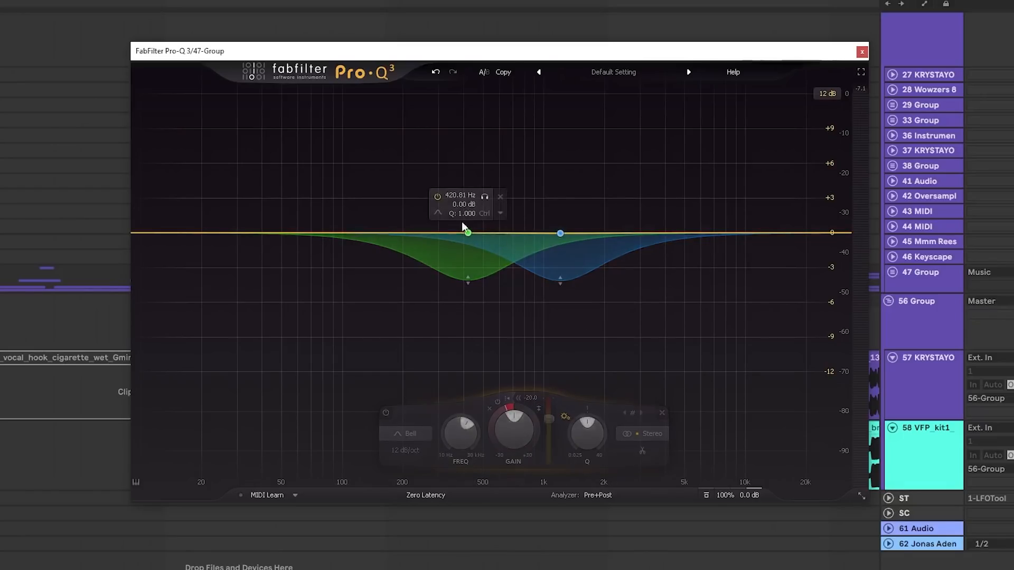
pyautogui.press('space')
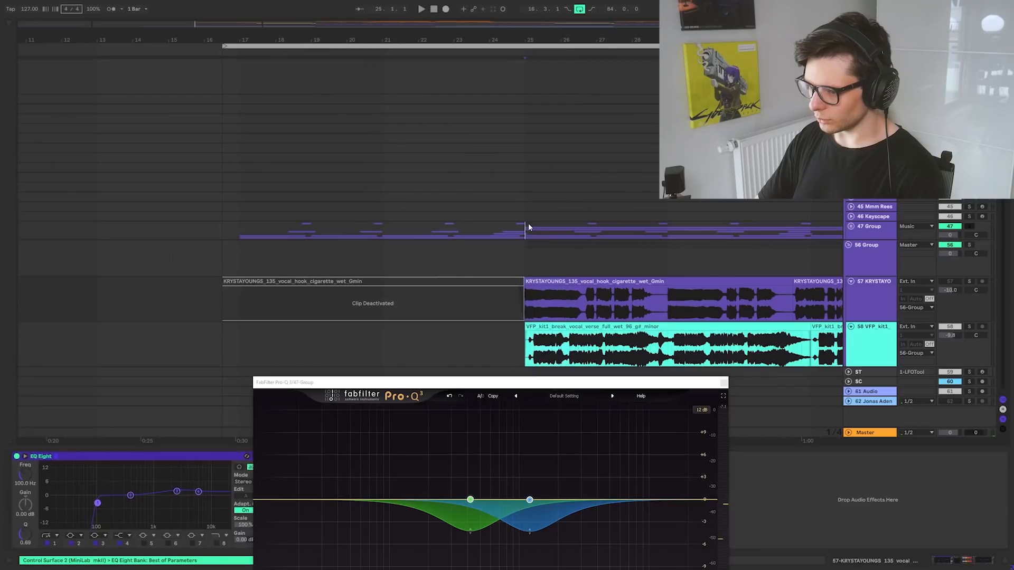
# Step: Play 47-Group with the vocals from bar 25 while bypassing and re-enabling the newly added Pro-Q 3 to compare
pyautogui.click(528, 227)
pyautogui.moveTo(590, 383); pyautogui.dragTo(381, 83)
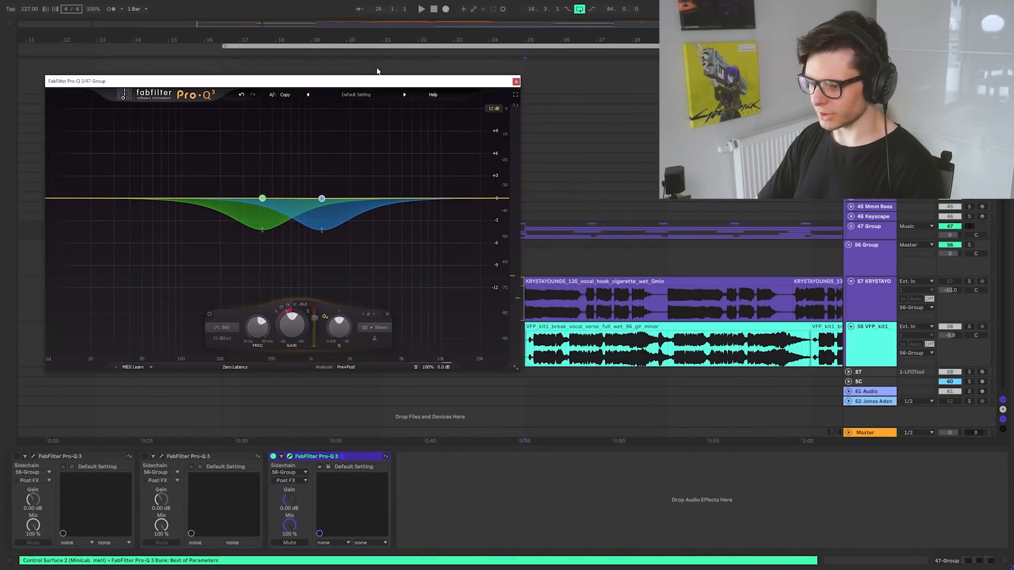
pyautogui.press('-')
pyautogui.moveTo(484, 83); pyautogui.dragTo(457, 78)
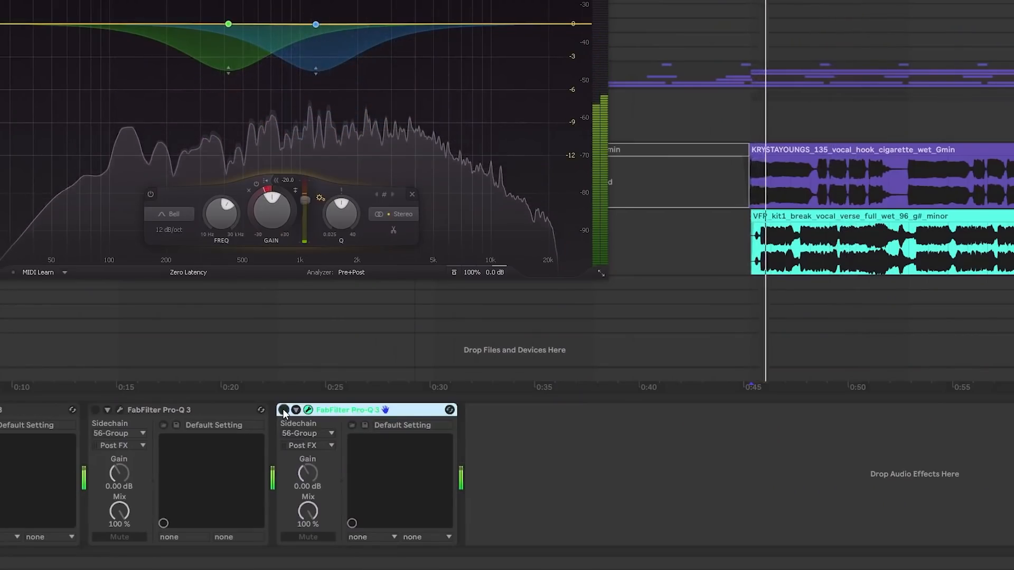
pyautogui.click(273, 456)
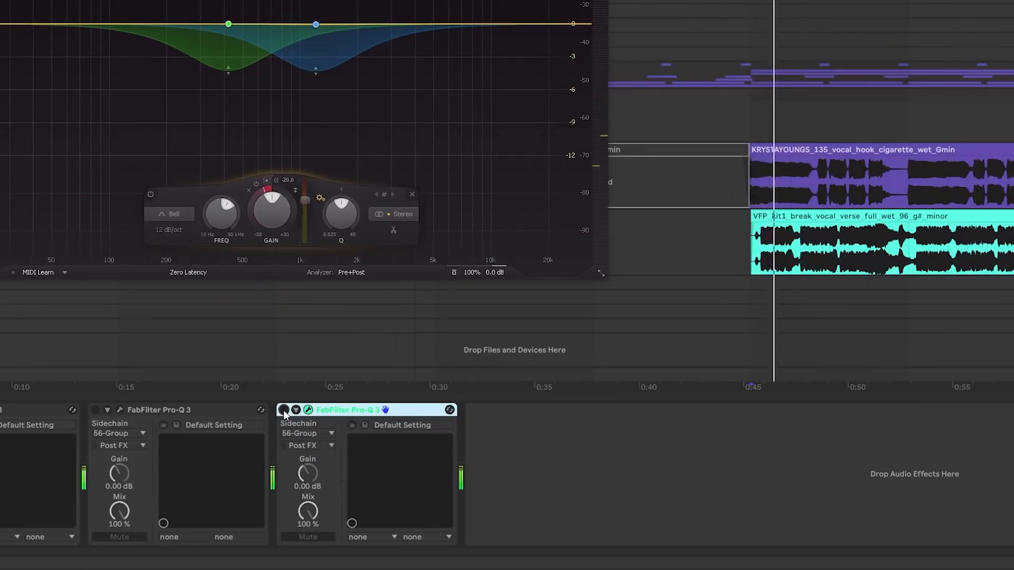
pyautogui.click(284, 411)
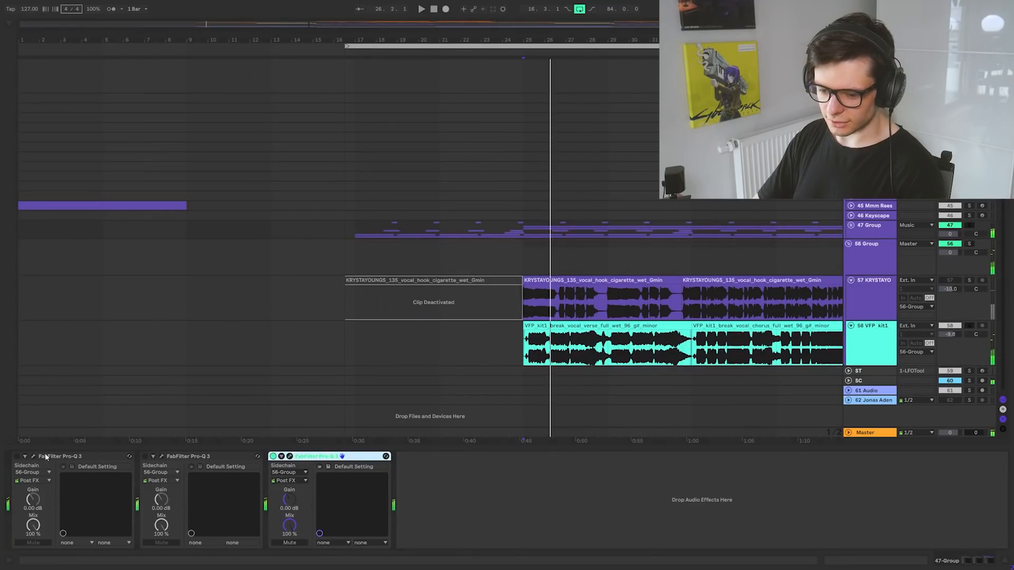
# Step: Delete the newly added Pro-Q 3 from 47-Group and open the first Pro-Q 3 in its chain
pyautogui.press('Delete')
pyautogui.click(16, 456)
pyautogui.click(33, 457)
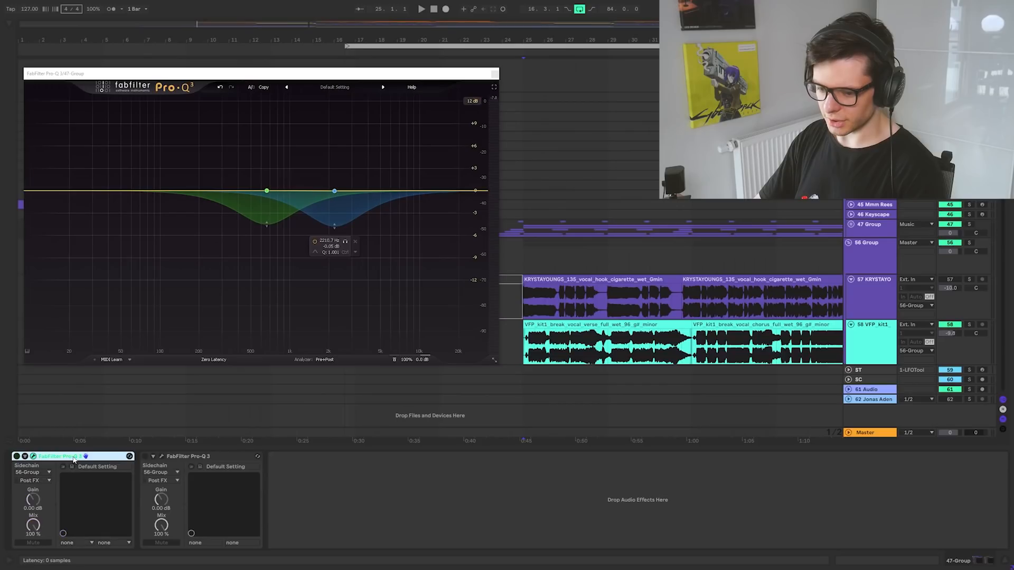
# Step: Play the break from bar 25 with 47-Group's first Pro-Q 3 bypassed, and enable it to compare the sound
pyautogui.press('space')
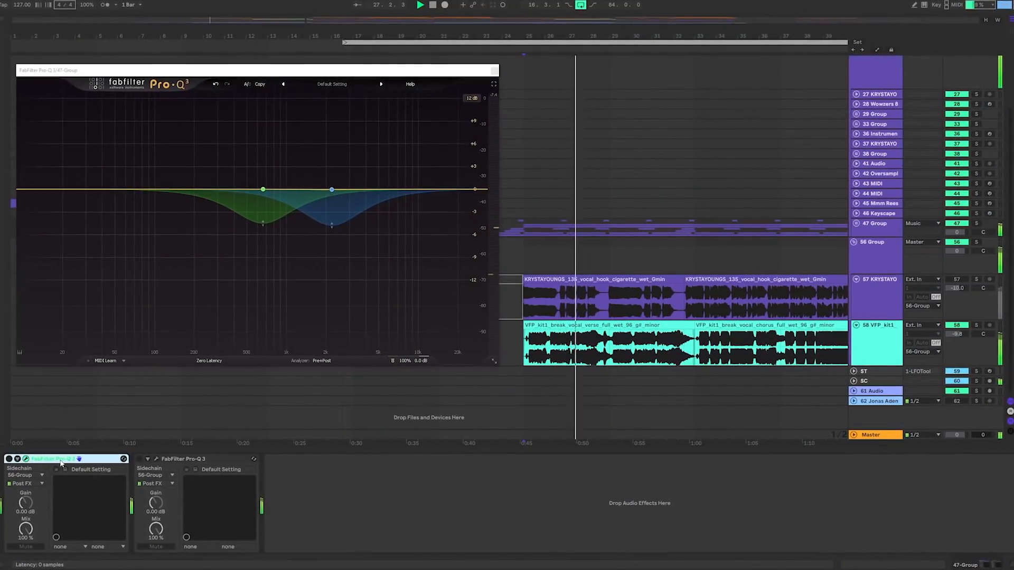
pyautogui.press('0')
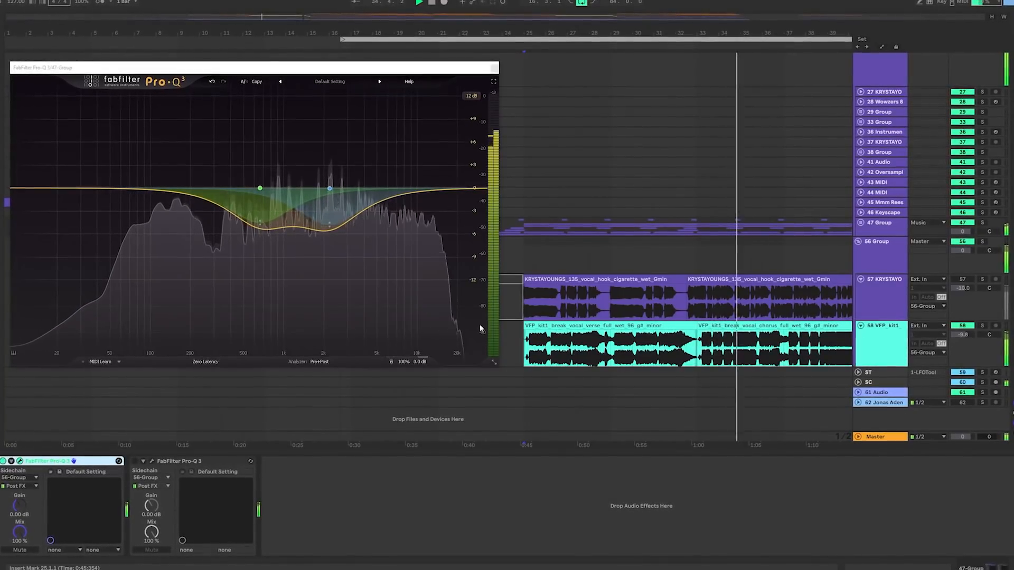
pyautogui.scroll(-3, 613, 263)
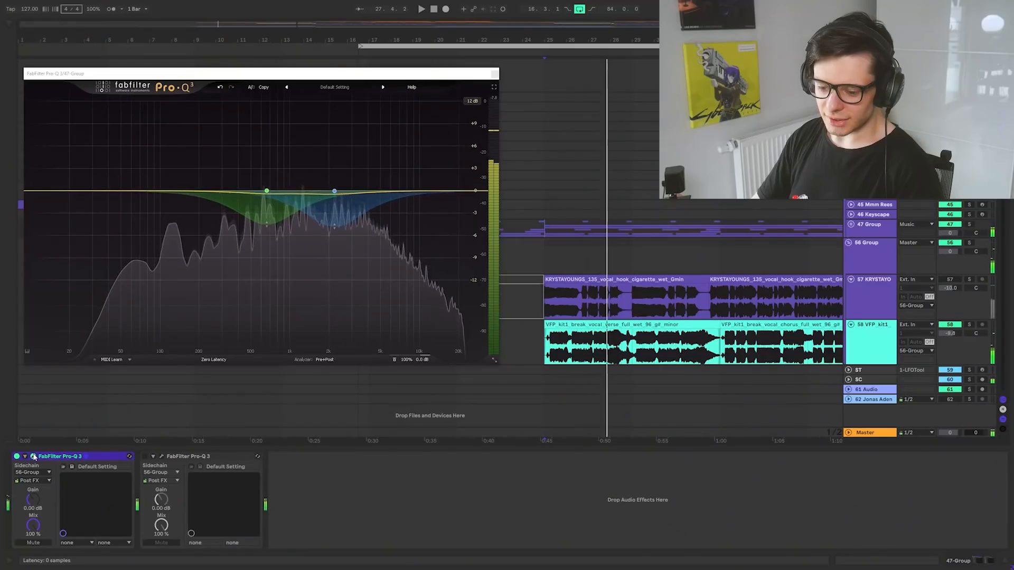
# Step: Deactivate both VFP_kit1 vocal clips on track 58 and play track 57's vocal hook from bar 25 with the music
pyautogui.hotkey('ctrl', 'alt', 'p')
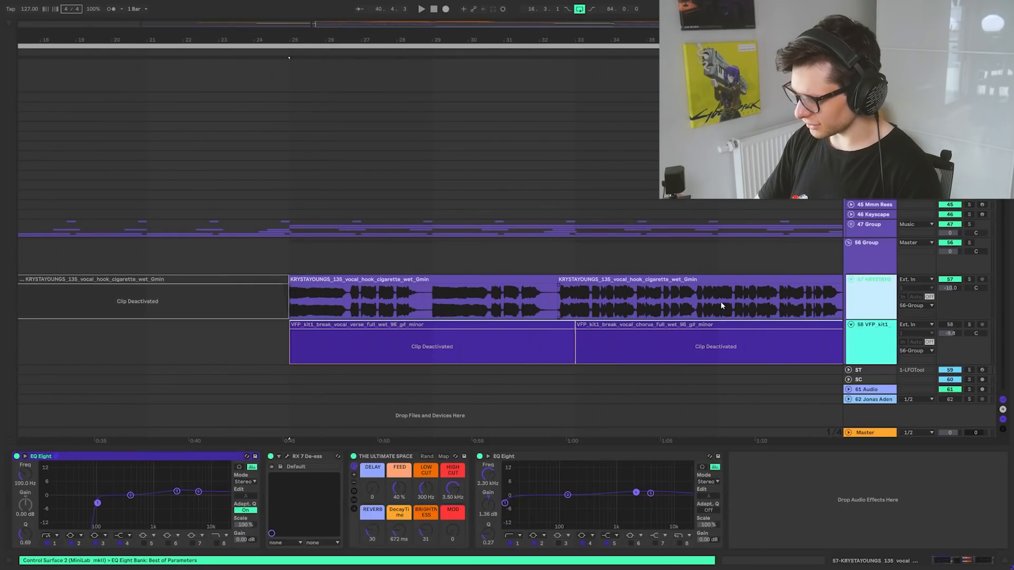
pyautogui.click(442, 299)
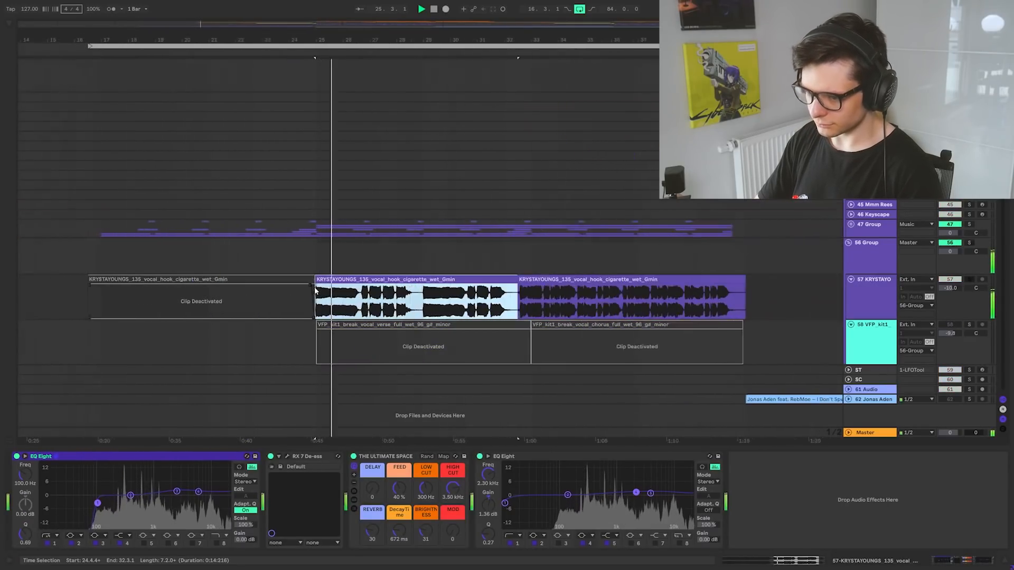
pyautogui.scroll(2, 315, 290)
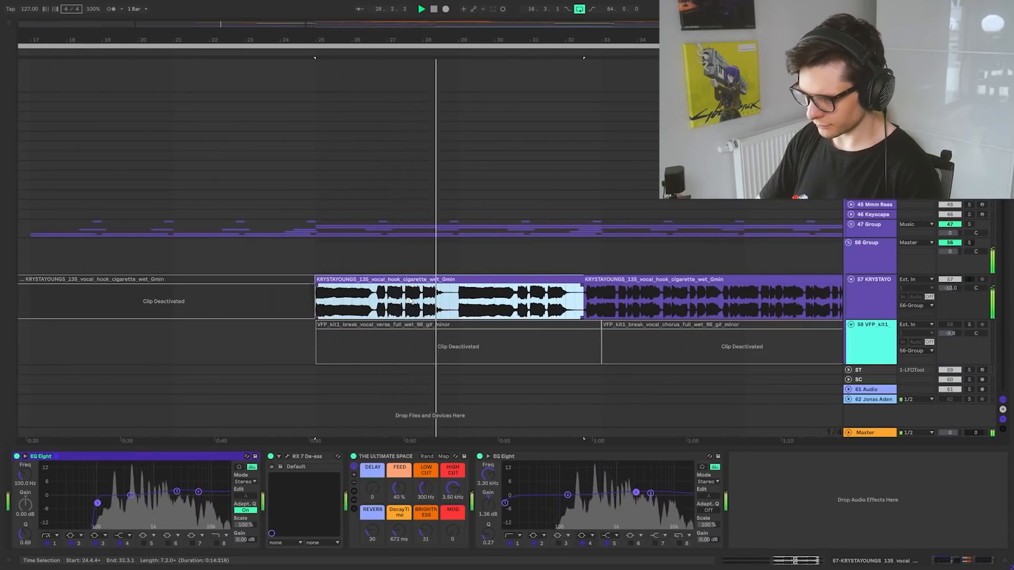
# Step: Play track 57's second vocal hook clip, and open the Pro-Q 3 on 56-Group
pyautogui.click(649, 279)
pyautogui.press('space')
pyautogui.press('space')
pyautogui.hscroll(2, 633, 282)
pyautogui.hscroll(-4, 433, 306)
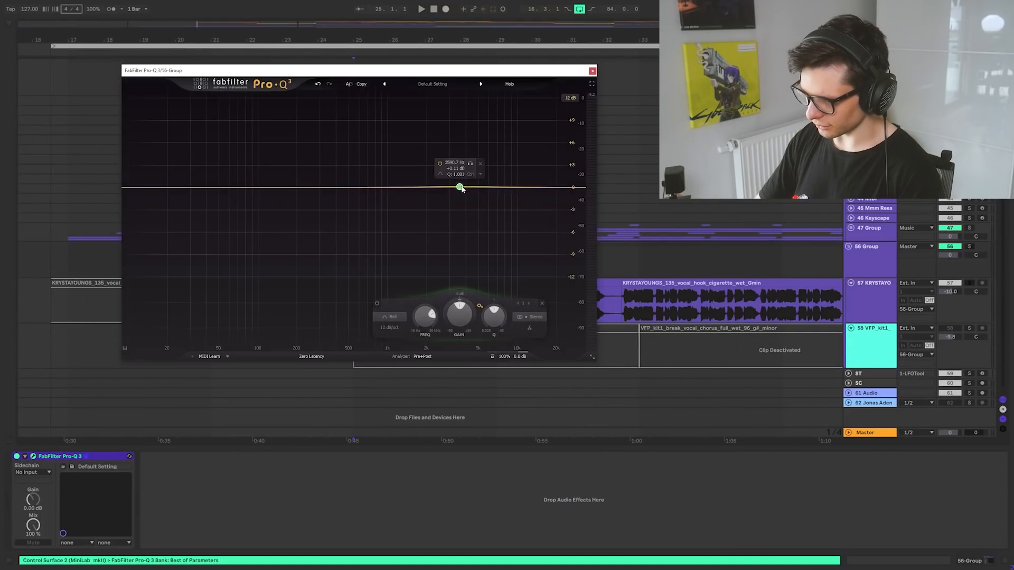
# Step: Solo a band of 56-Group's Pro-Q 3 during playback, sweep it from about 740 Hz to 4.5 kHz and back to 1.4 kHz, and close the plug-in
pyautogui.click(408, 166)
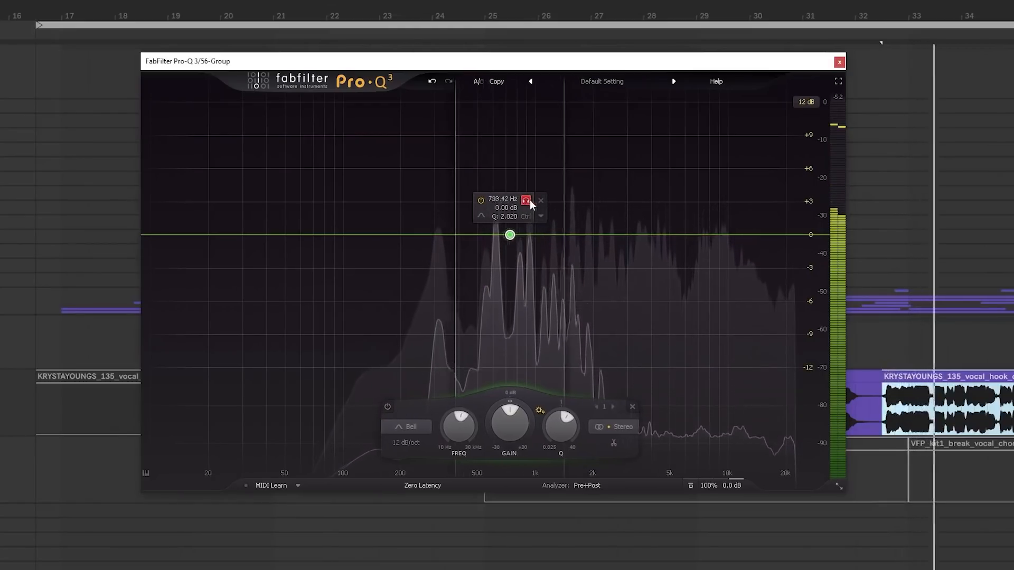
pyautogui.moveTo(565, 203); pyautogui.dragTo(678, 214)
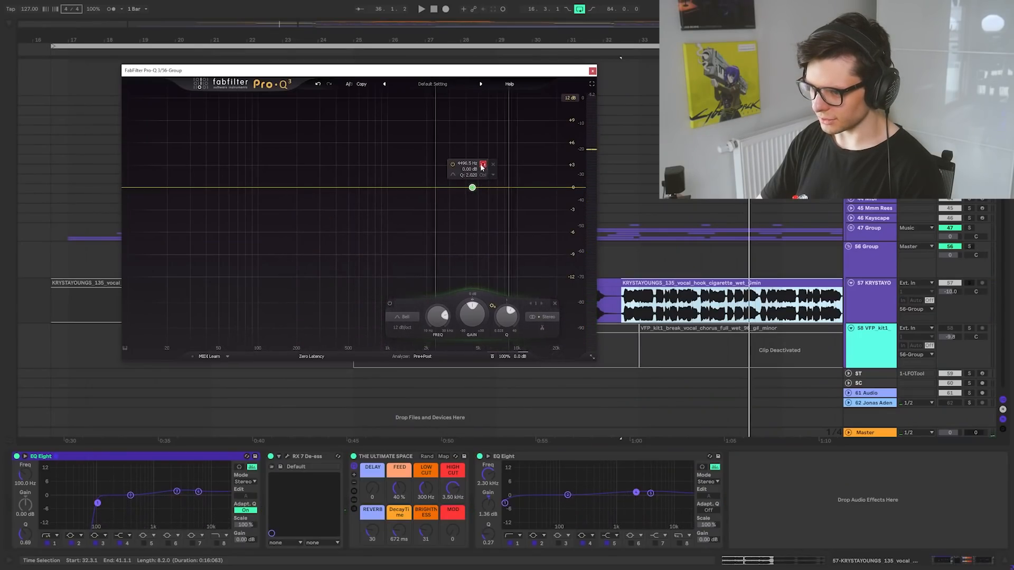
pyautogui.press('space')
pyautogui.moveTo(482, 167); pyautogui.dragTo(419, 166)
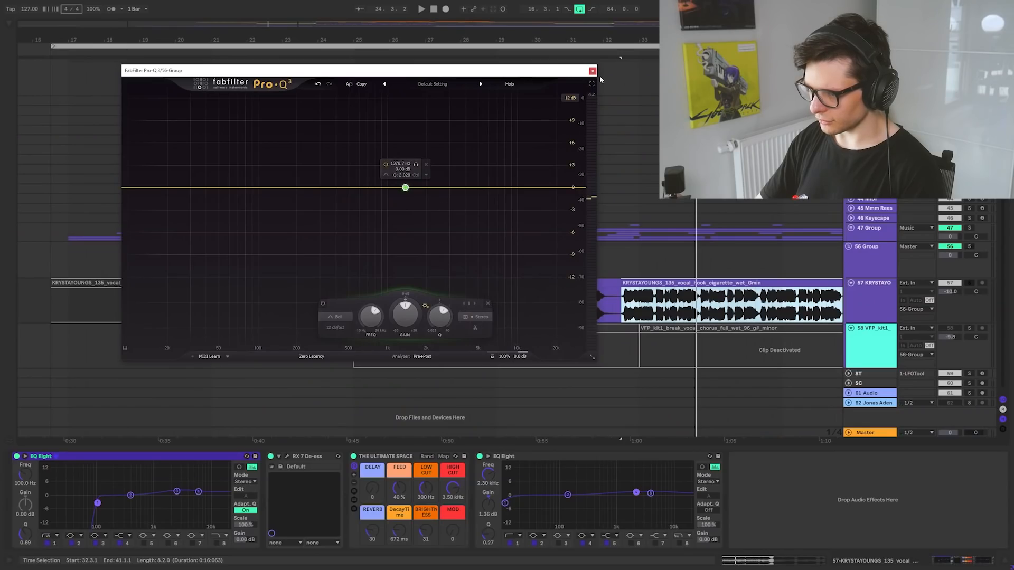
pyautogui.click(593, 70)
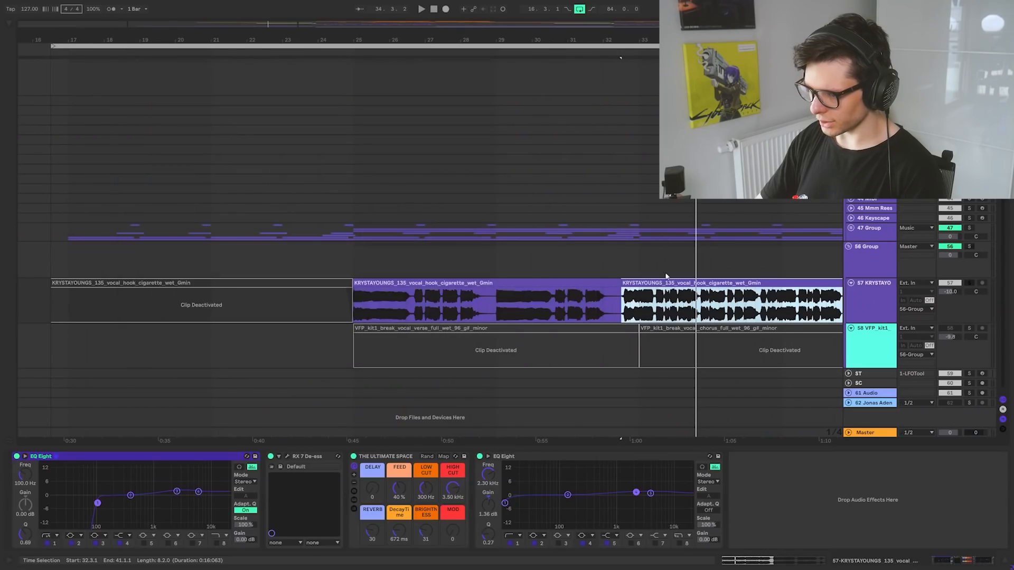
# Step: Open 47-Group's second Pro-Q 3 to inspect its dynamic cuts, and play the break with vocals while toggling this device to compare
pyautogui.click(356, 234)
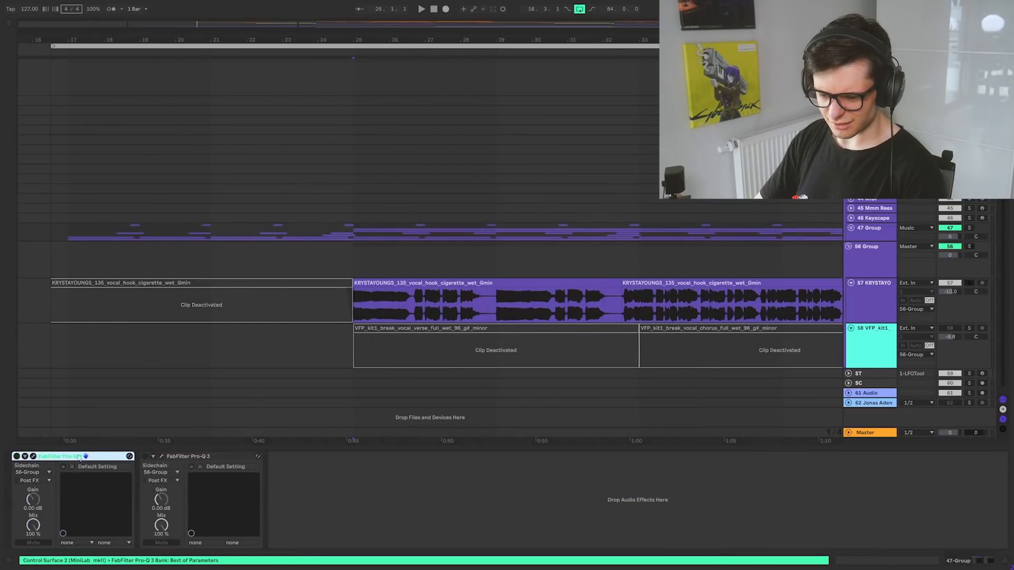
pyautogui.click(214, 457)
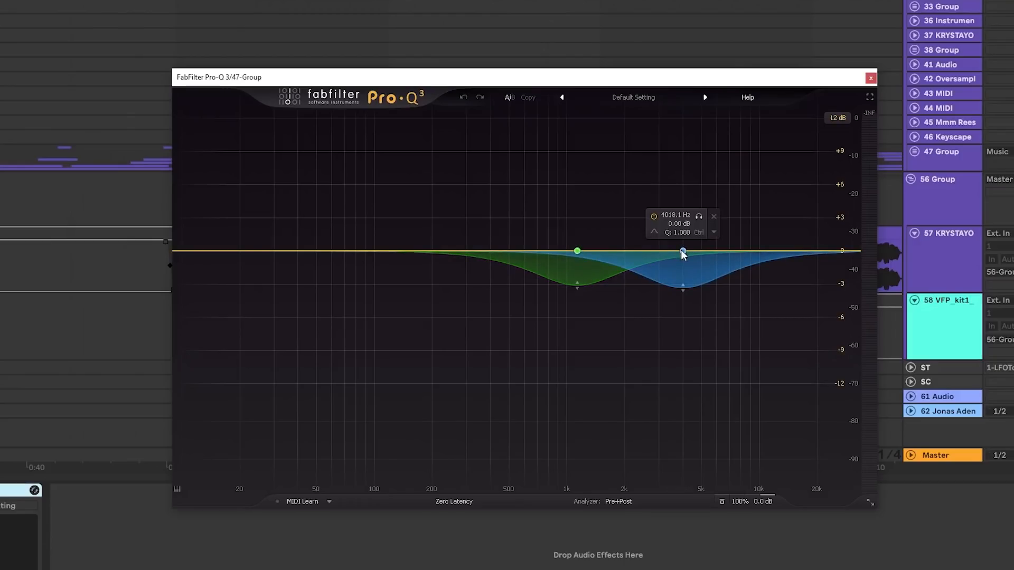
pyautogui.press('space')
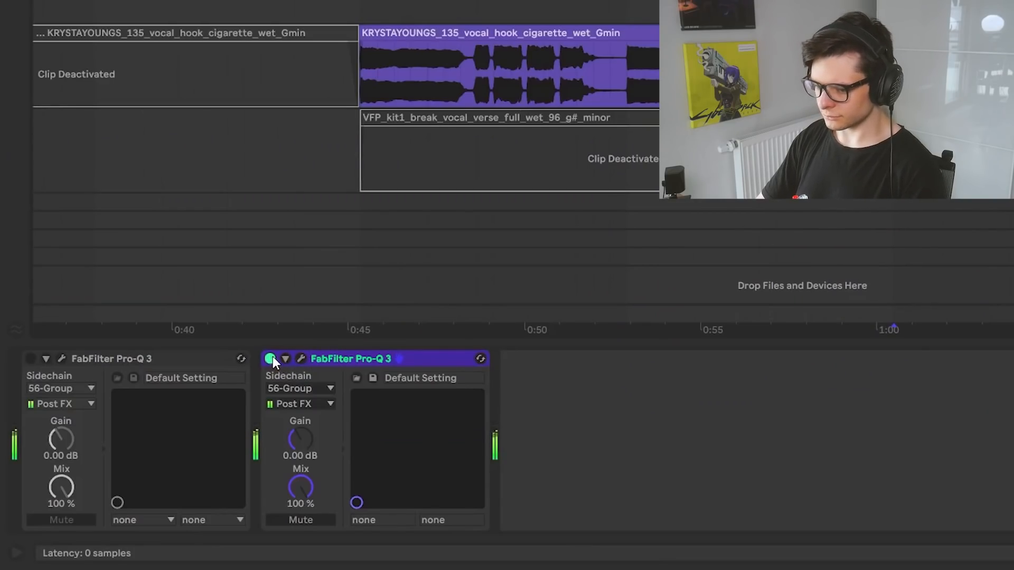
pyautogui.click(271, 358)
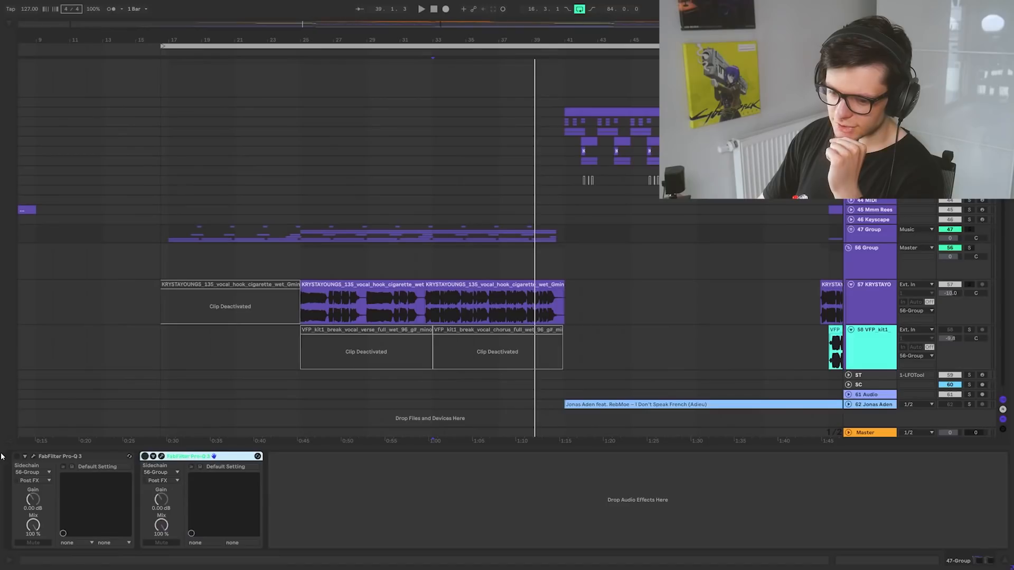
pyautogui.click(302, 237)
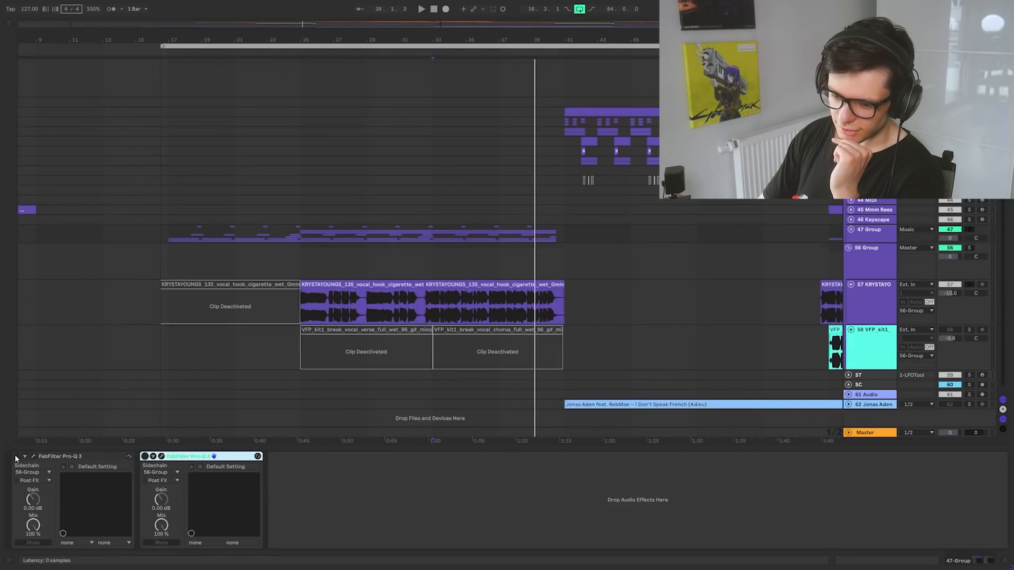
pyautogui.hotkey('ctrl', 'e')
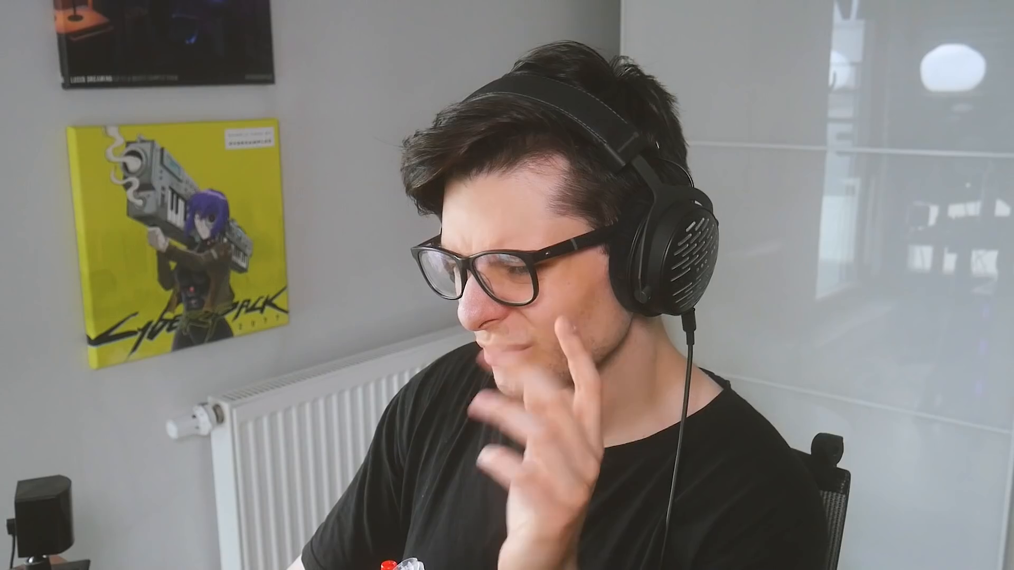